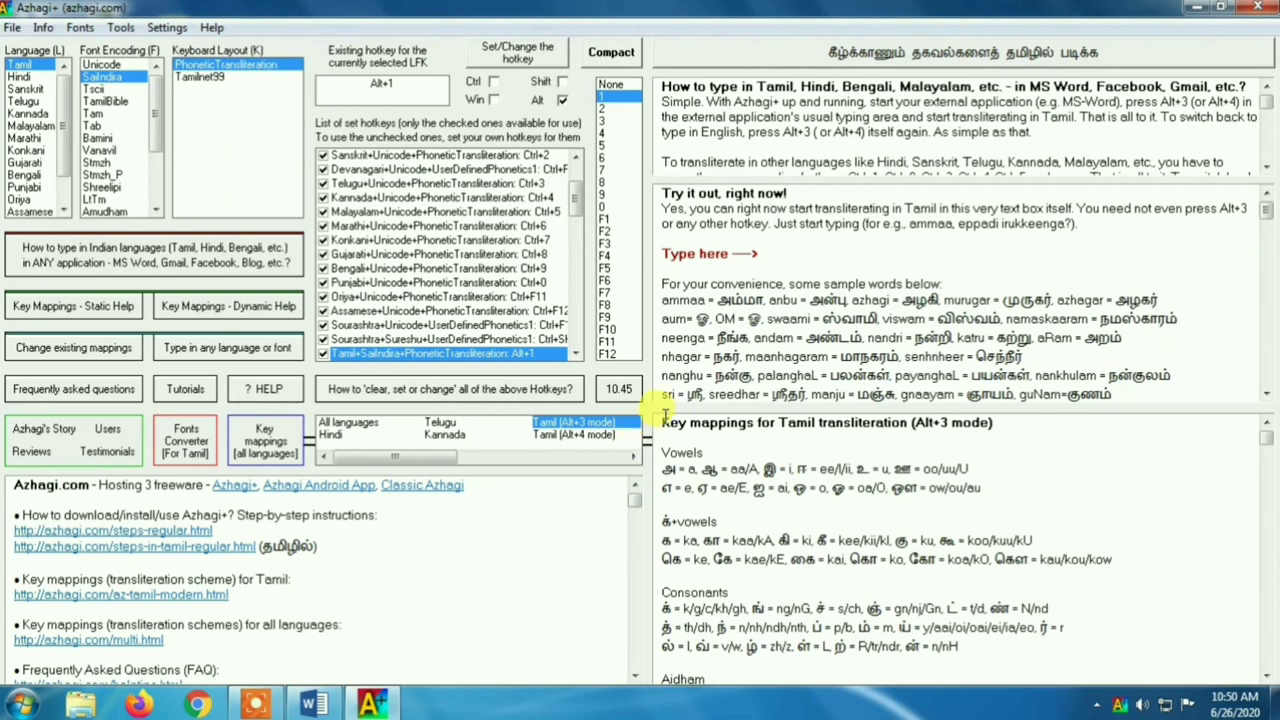
Examine the key mappings for Tamil transliteration, from the vowels and consonants through to the Sanskrit/Grantha characters
{"action": "left_click_drag", "start_coordinate": [662, 418], "coordinate": [1085, 643]}
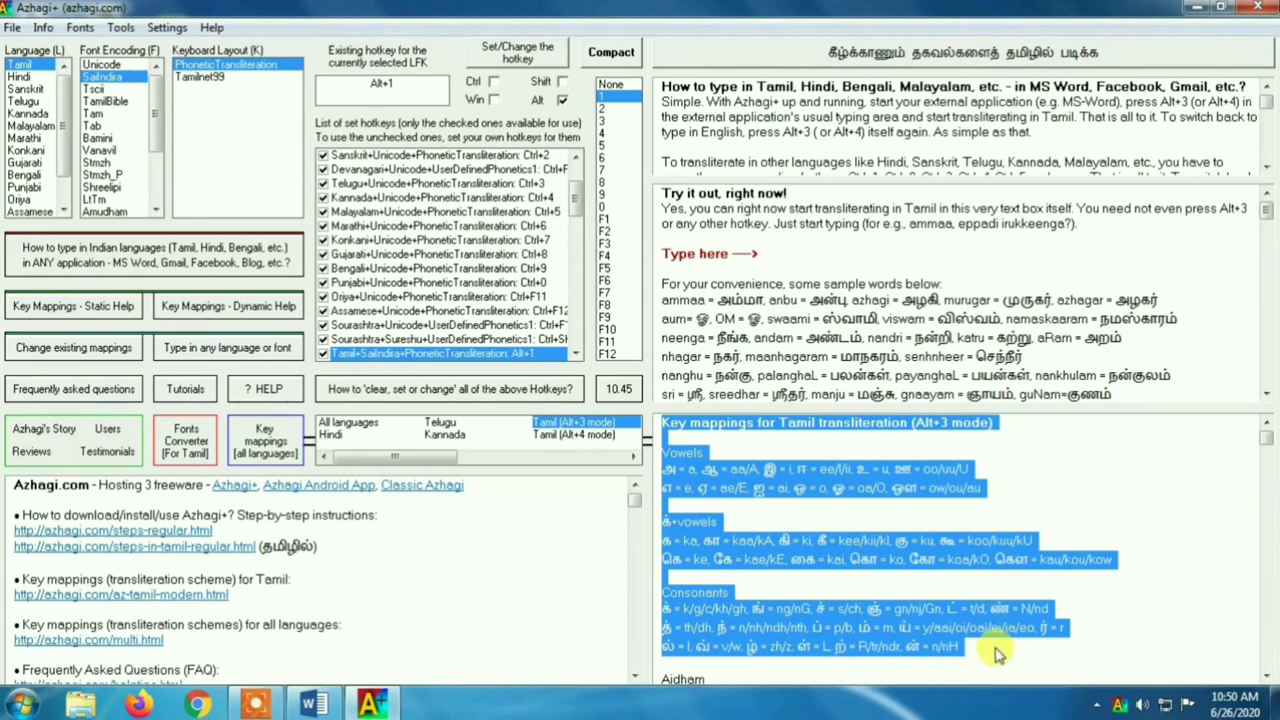
{"action": "left_click", "coordinate": [973, 645]}
{"action": "left_click_drag", "start_coordinate": [967, 643], "coordinate": [655, 424]}
{"action": "left_click", "coordinate": [835, 540]}
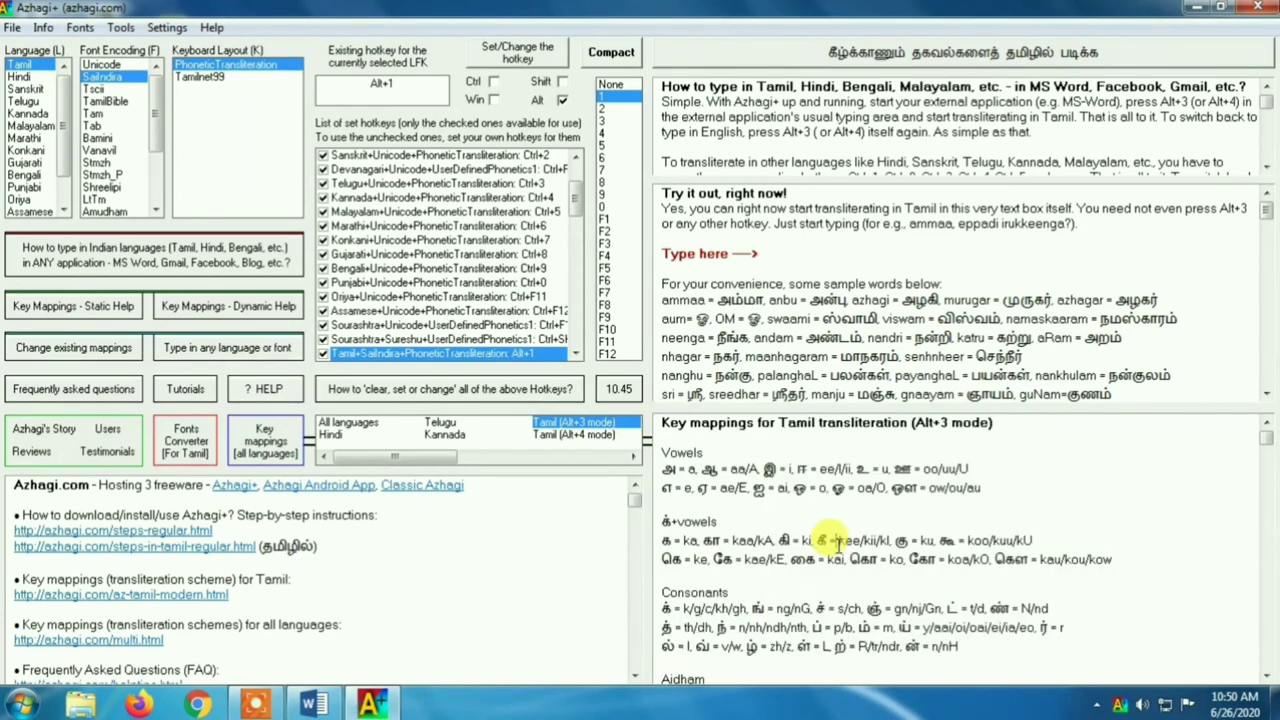
{"action": "scroll", "coordinate": [835, 540], "scroll_direction": "down", "scroll_amount": 5}
{"action": "scroll", "coordinate": [814, 617], "scroll_direction": "up", "scroll_amount": 3}
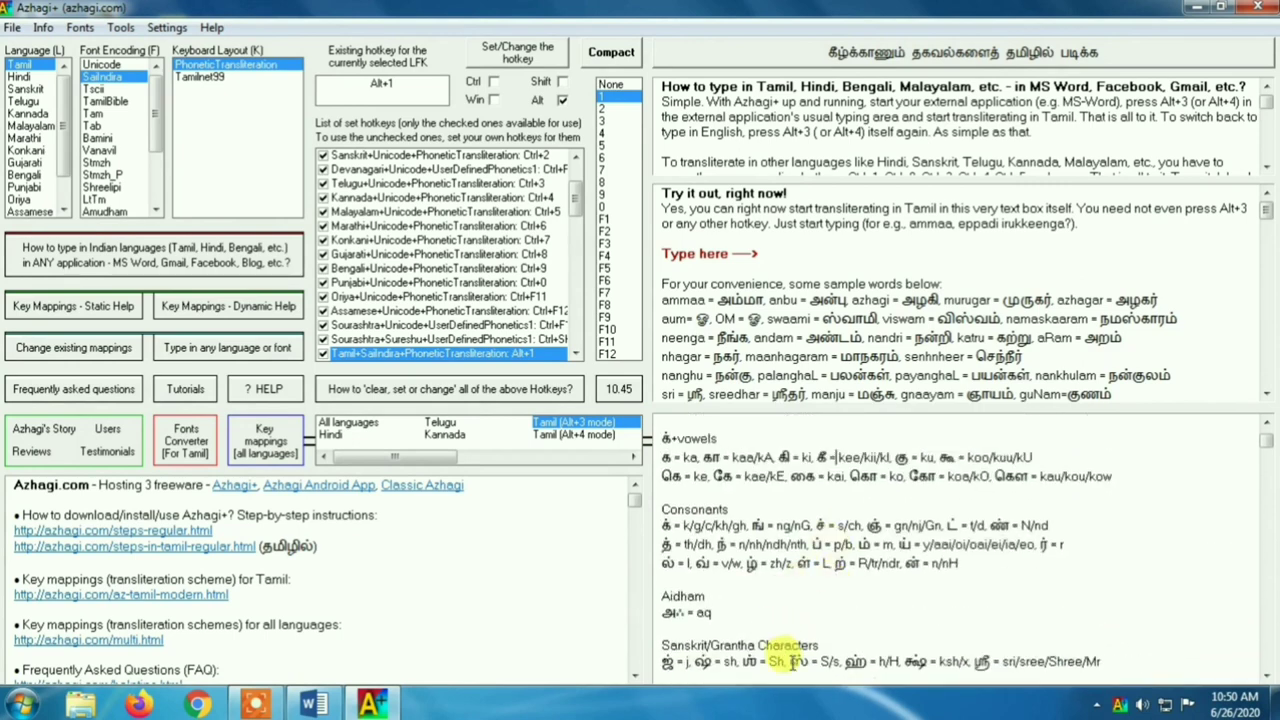
{"action": "scroll", "coordinate": [790, 662], "scroll_direction": "up", "scroll_amount": 2}
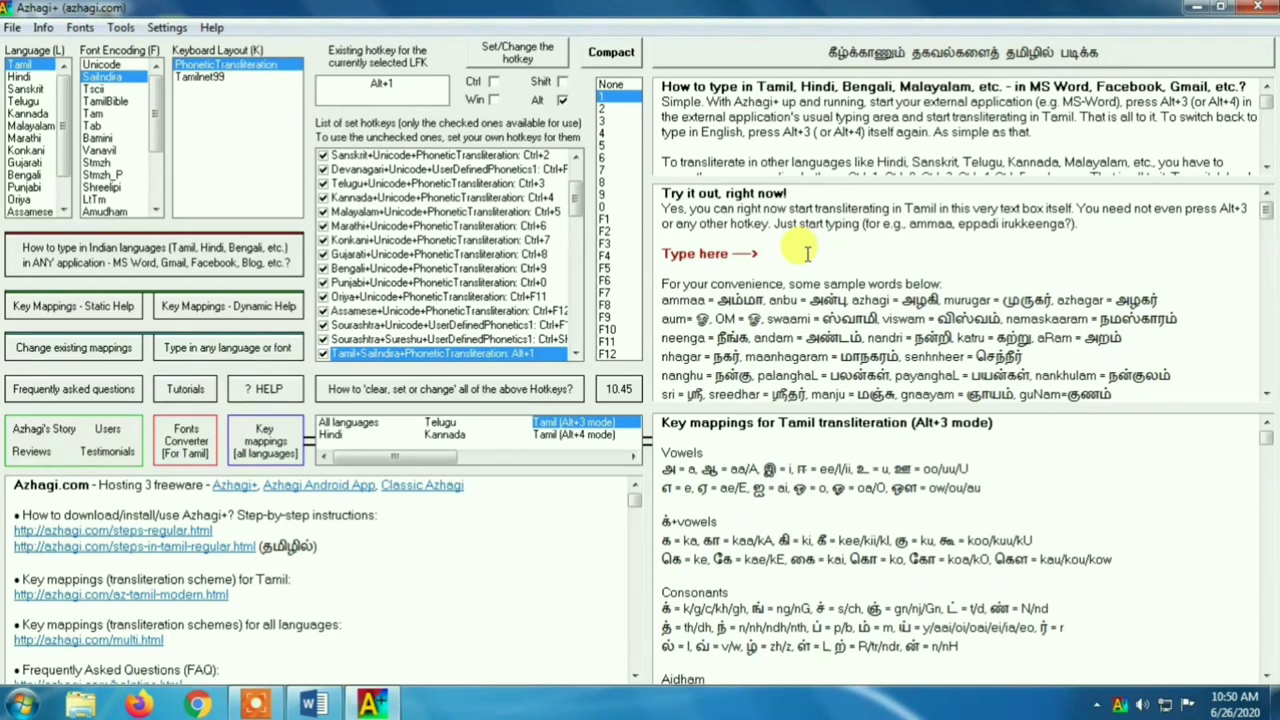
Enter the word அம்மா phonetically in the "Try it out, right now!" text box
{"action": "type", "text": "amma"}
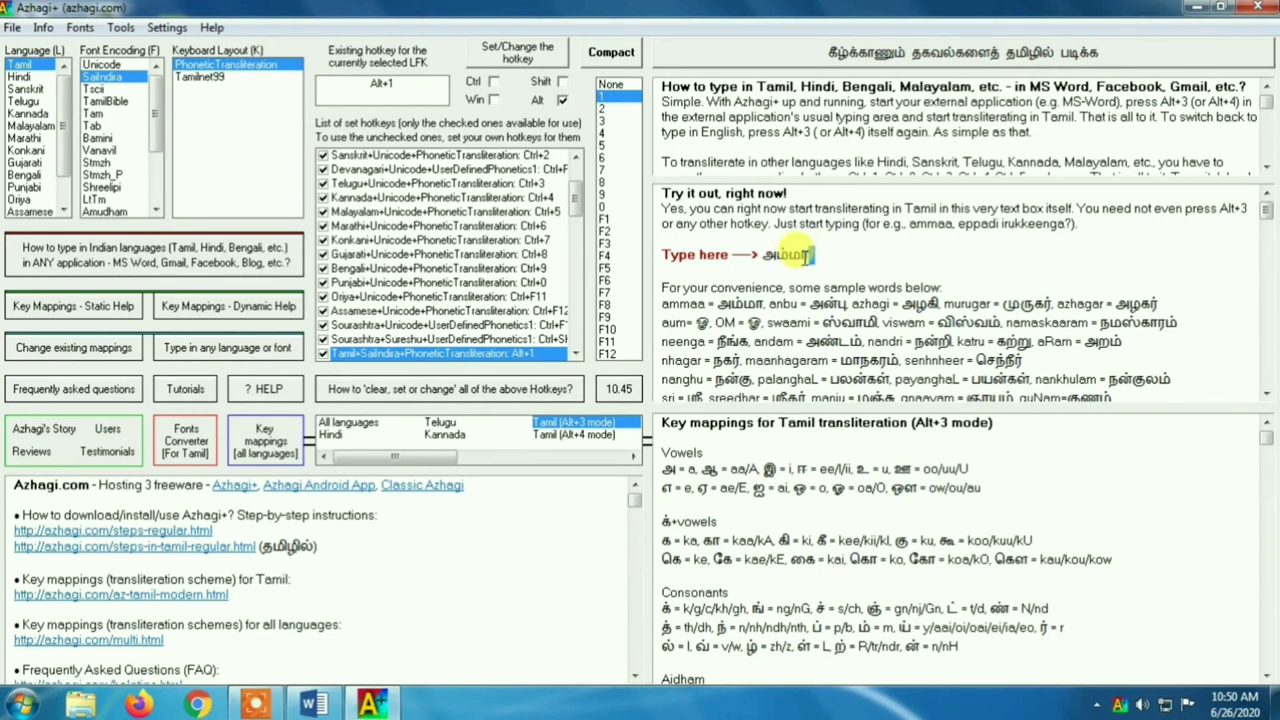
{"action": "left_click_drag", "start_coordinate": [812, 255], "coordinate": [760, 256]}
{"action": "left_click", "coordinate": [790, 259]}
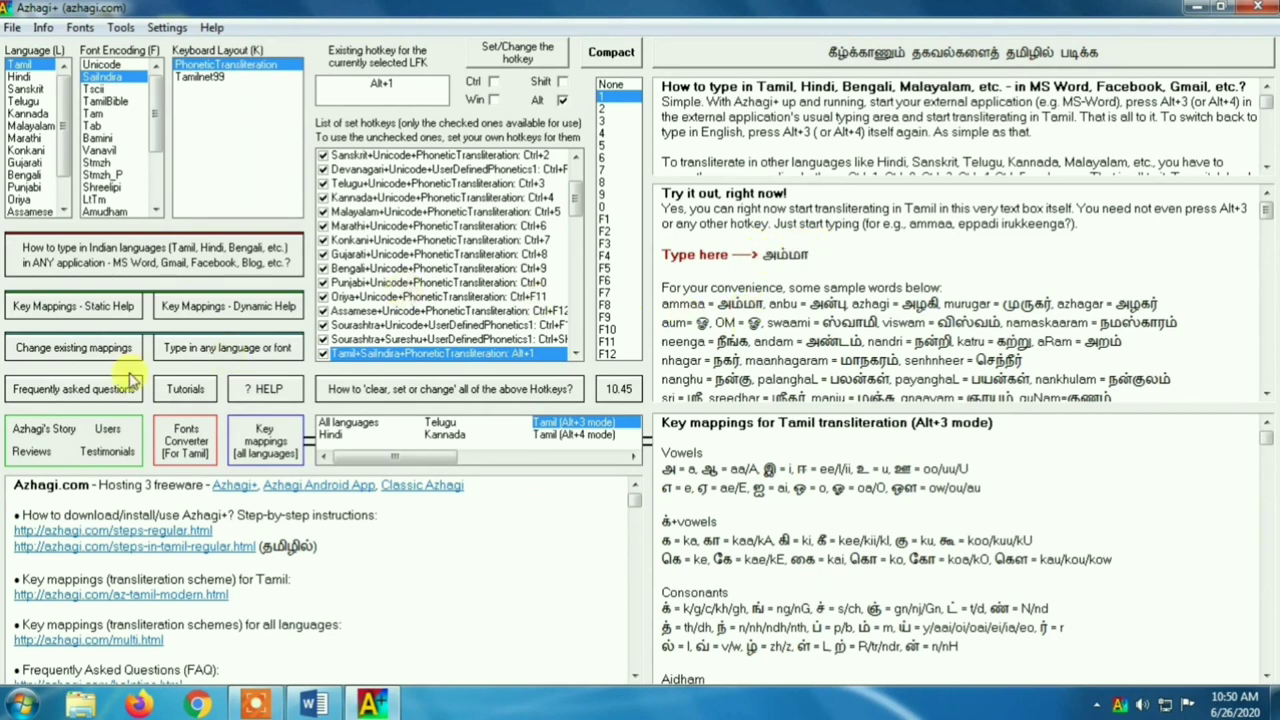
Switch the Azhagi+ window to its compact view and expand it again
{"action": "left_click", "coordinate": [619, 60]}
{"action": "left_click_drag", "start_coordinate": [634, 72], "coordinate": [940, 97]}
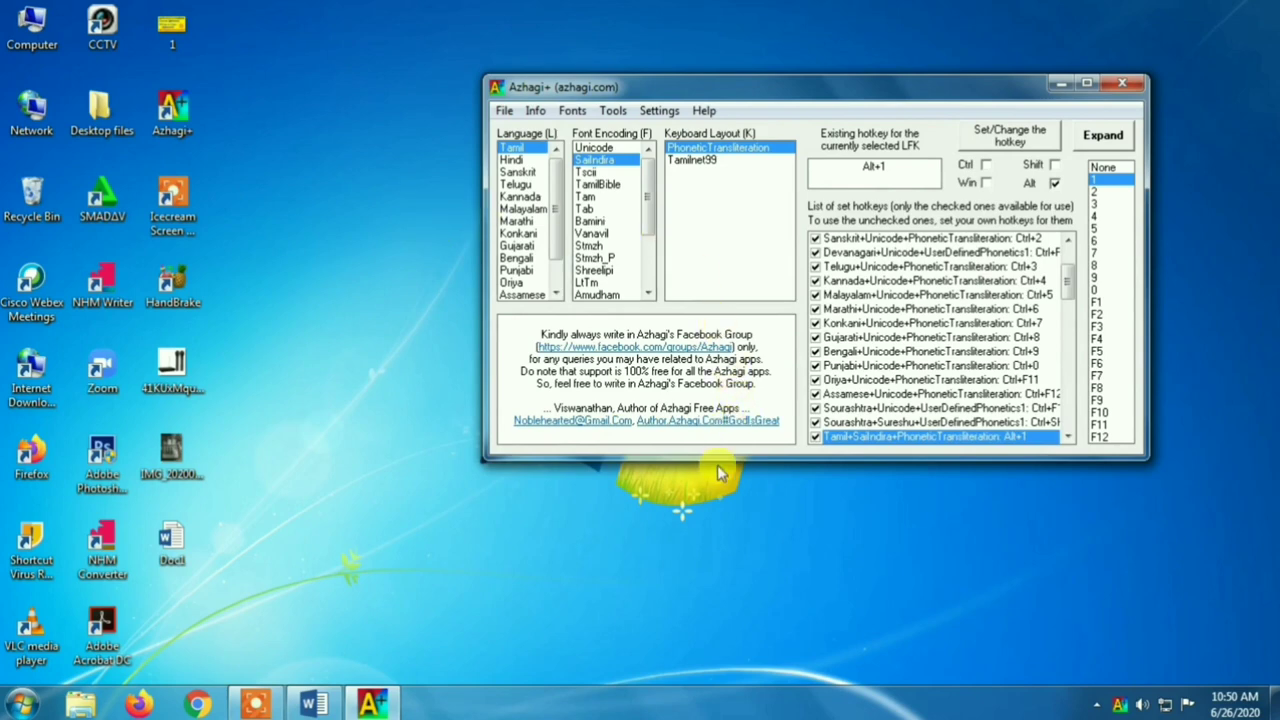
{"action": "left_click", "coordinate": [1105, 136]}
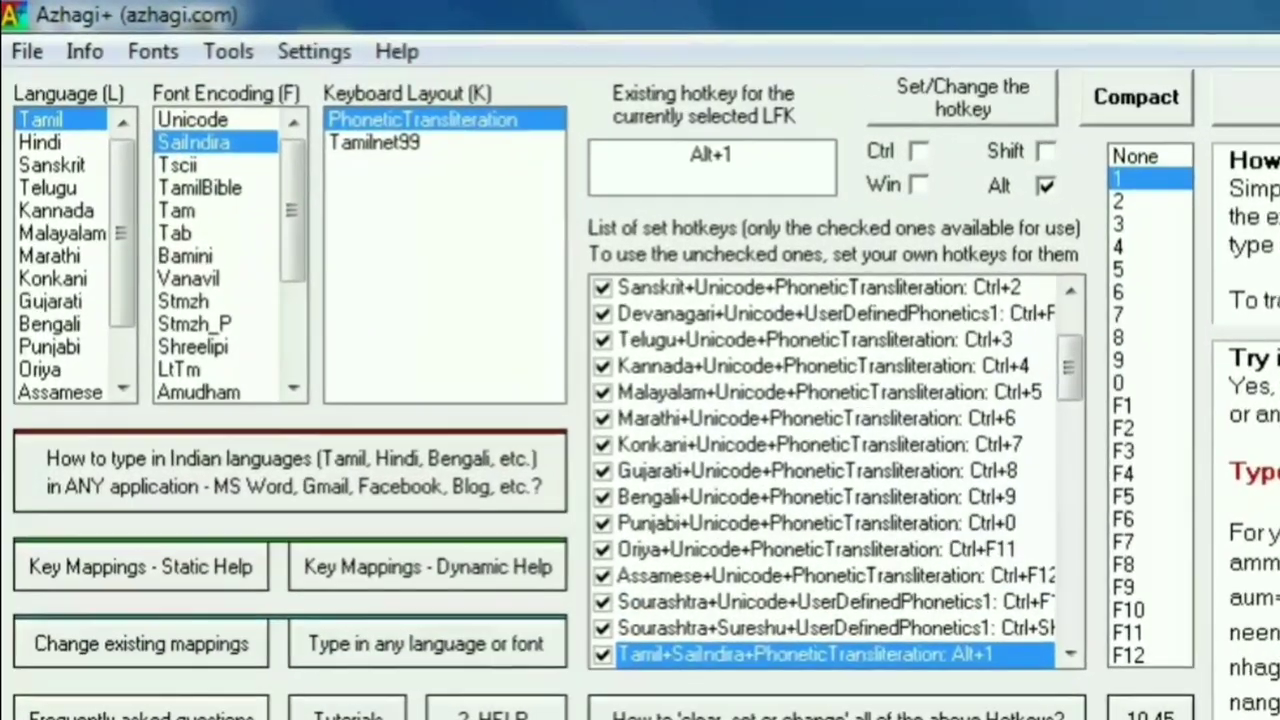
Look over the set hotkeys for Language+Font Encoding+Keyboard Layout and for Tamil with Unicode phonetic transliteration
{"action": "key", "text": "F11"}
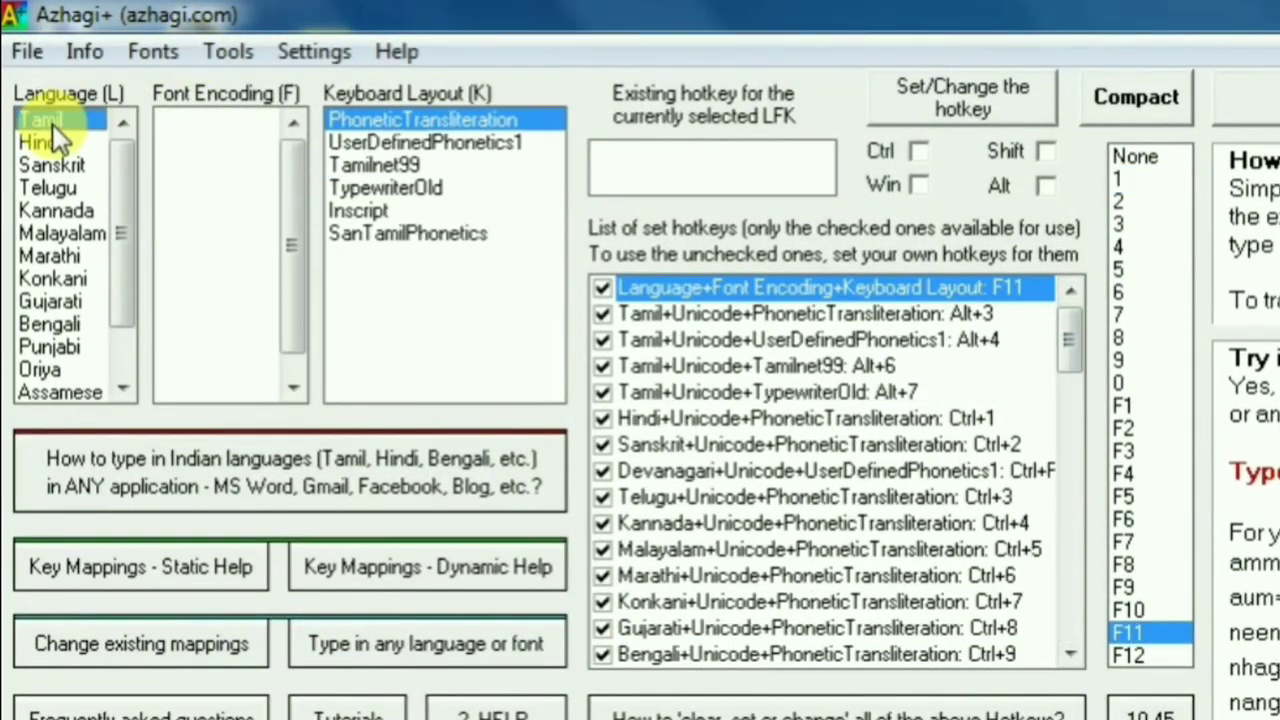
{"action": "left_click", "coordinate": [53, 125]}
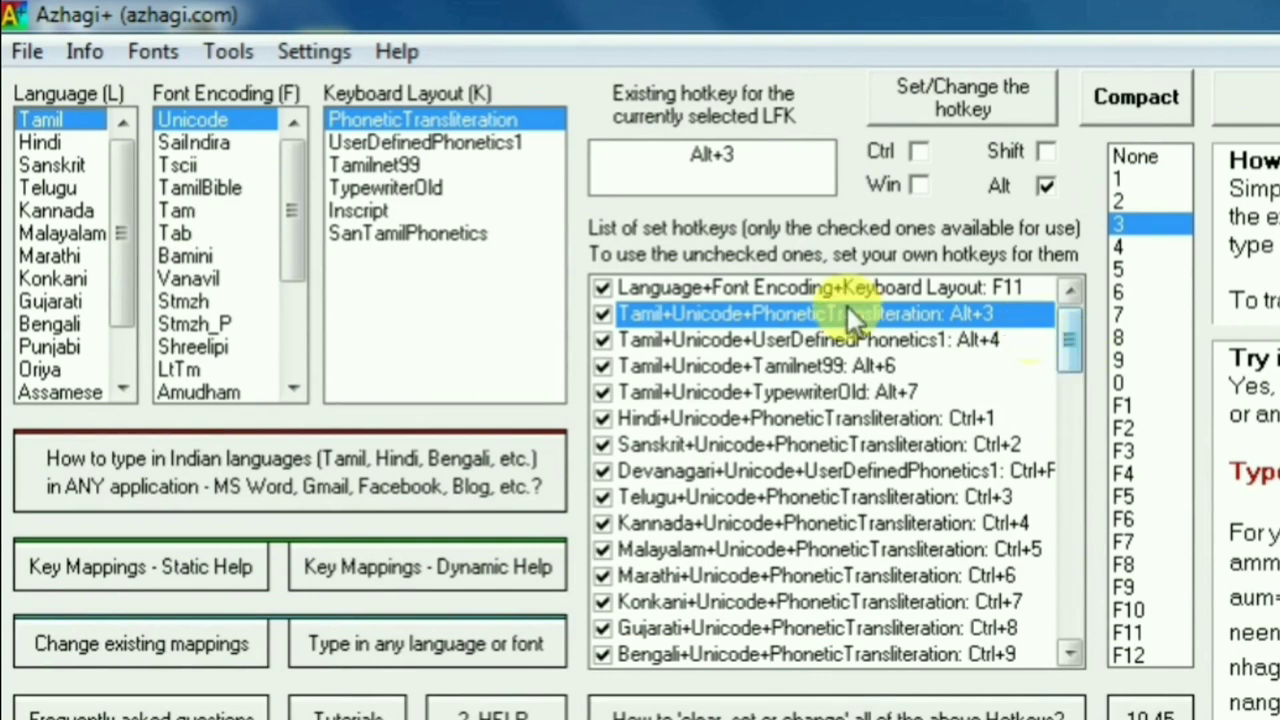
{"action": "left_click", "coordinate": [772, 289]}
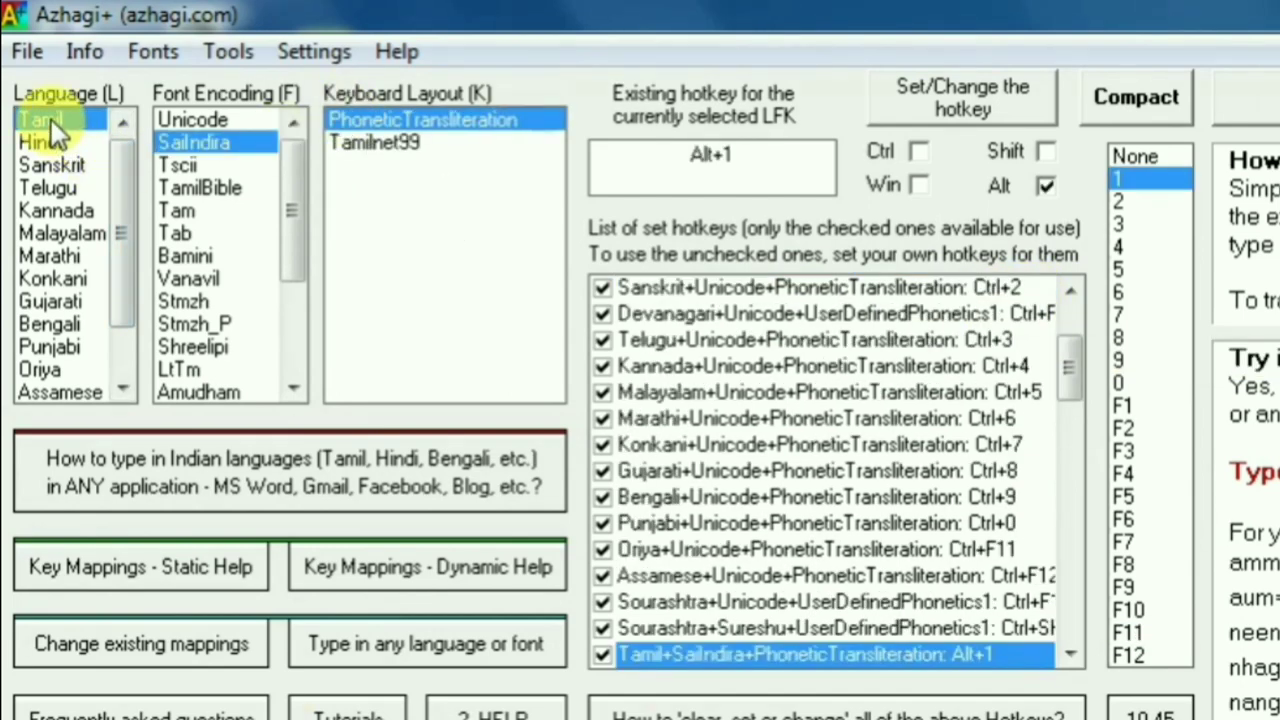
Select Tamil with Unicode font encoding, try the TypewriterOld keyboard layout, and settle on PhoneticTransliteration
{"action": "left_click", "coordinate": [51, 119]}
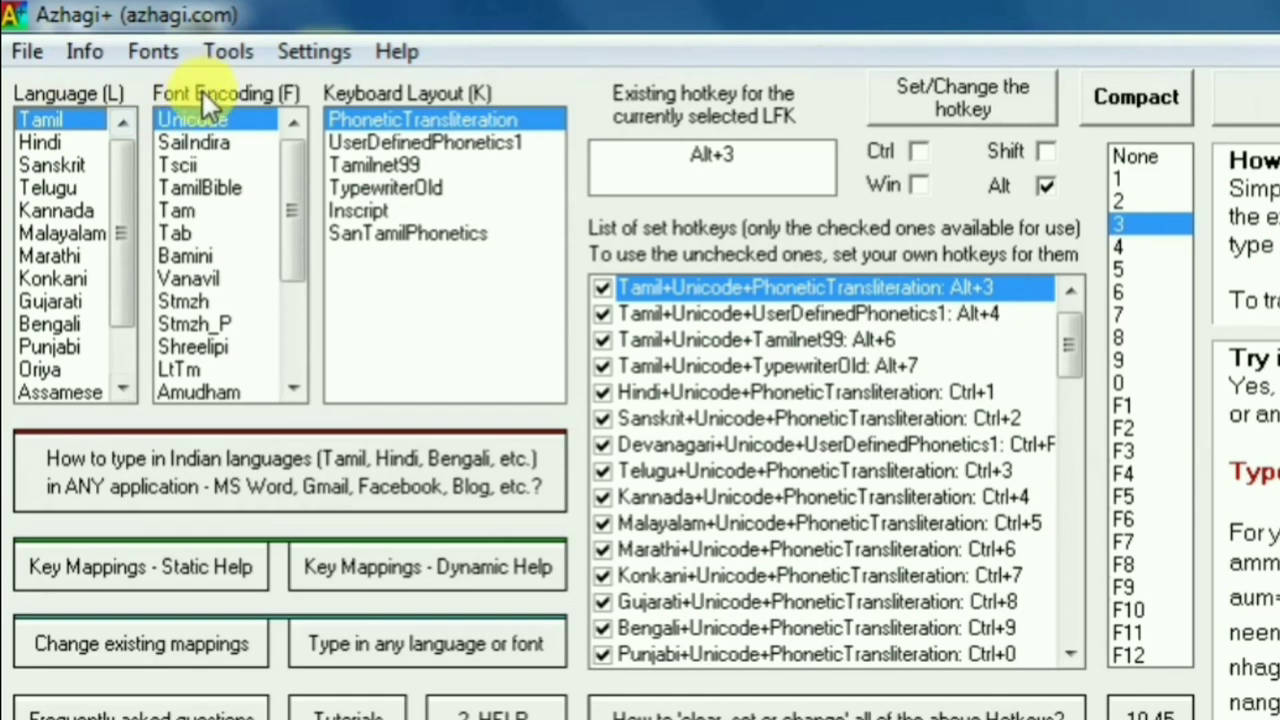
{"action": "left_click", "coordinate": [255, 105]}
{"action": "left_click", "coordinate": [196, 121]}
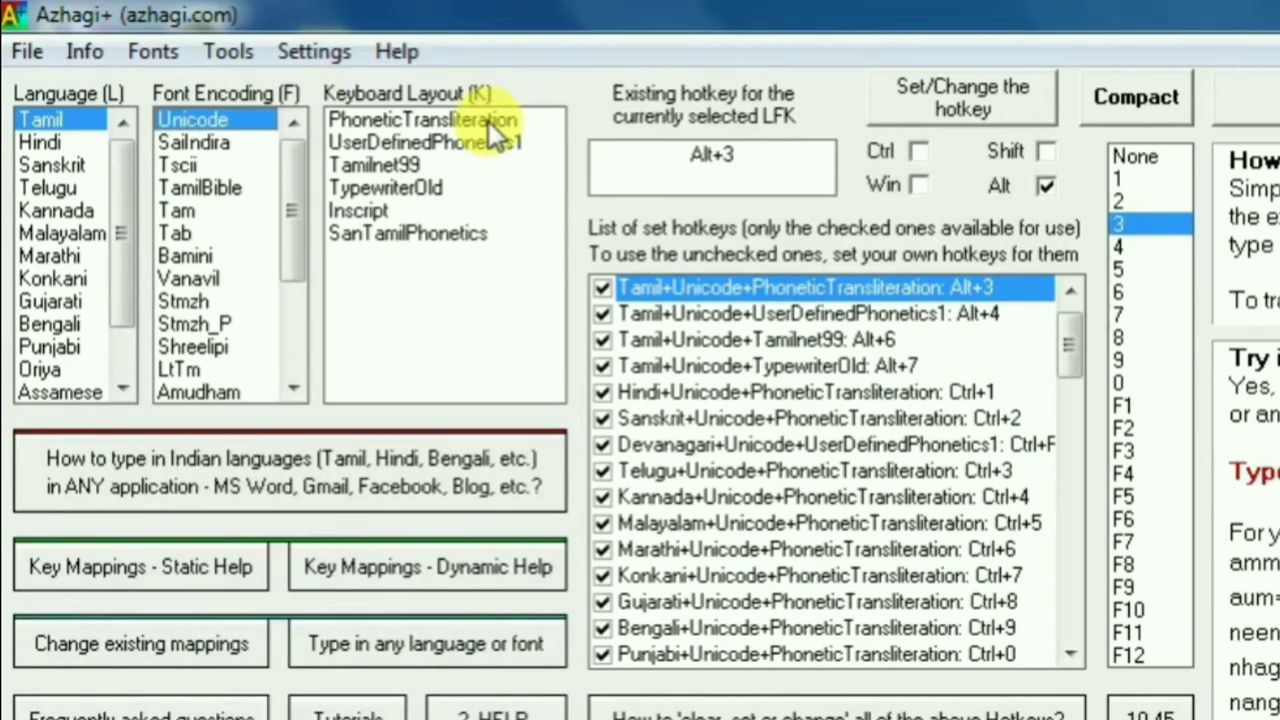
{"action": "left_click", "coordinate": [409, 189]}
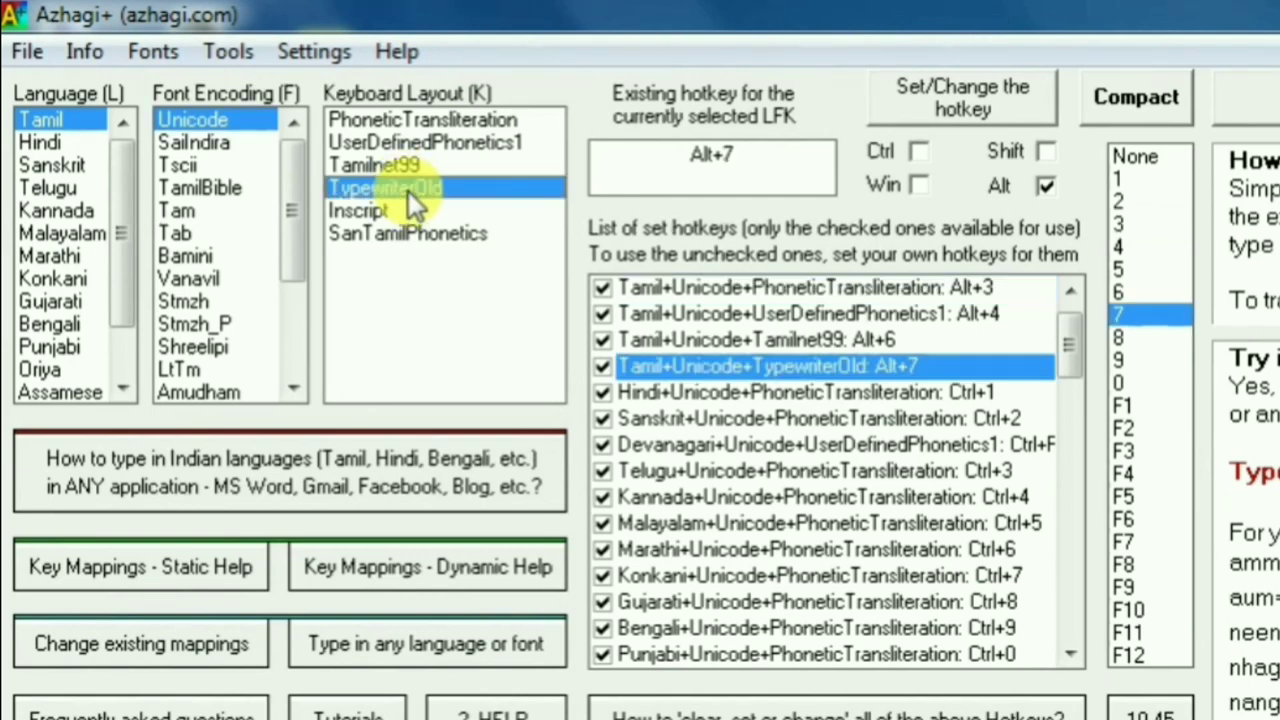
{"action": "left_click", "coordinate": [398, 122]}
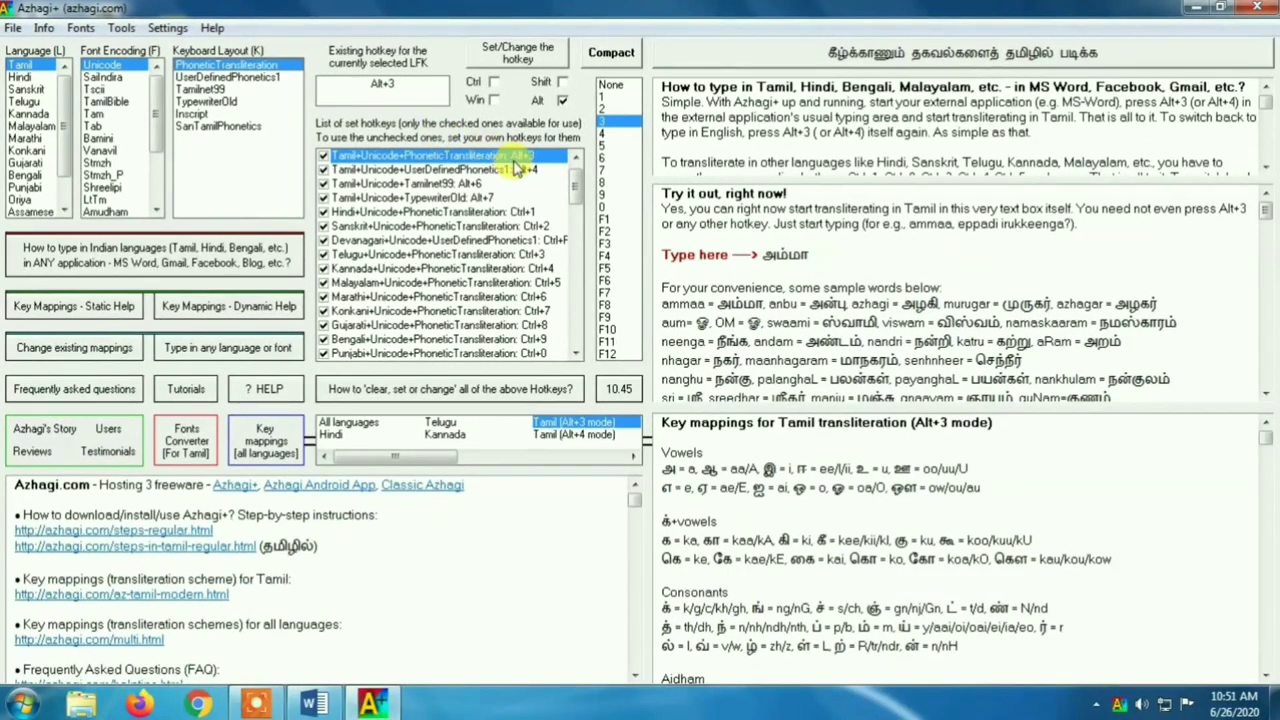
{"action": "left_click", "coordinate": [517, 170]}
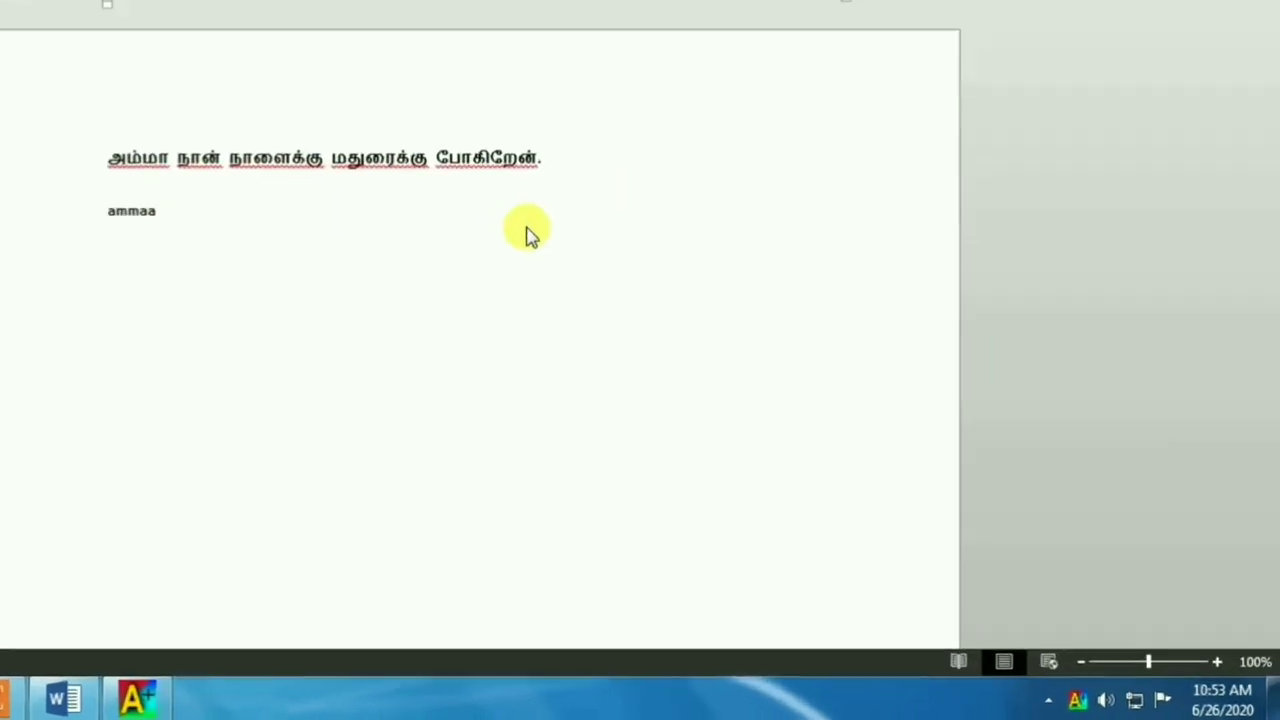
Turn on Tamil transliteration in the Word document and enter அம்மா on a line below the existing sentence
{"action": "left_click", "coordinate": [1096, 704]}
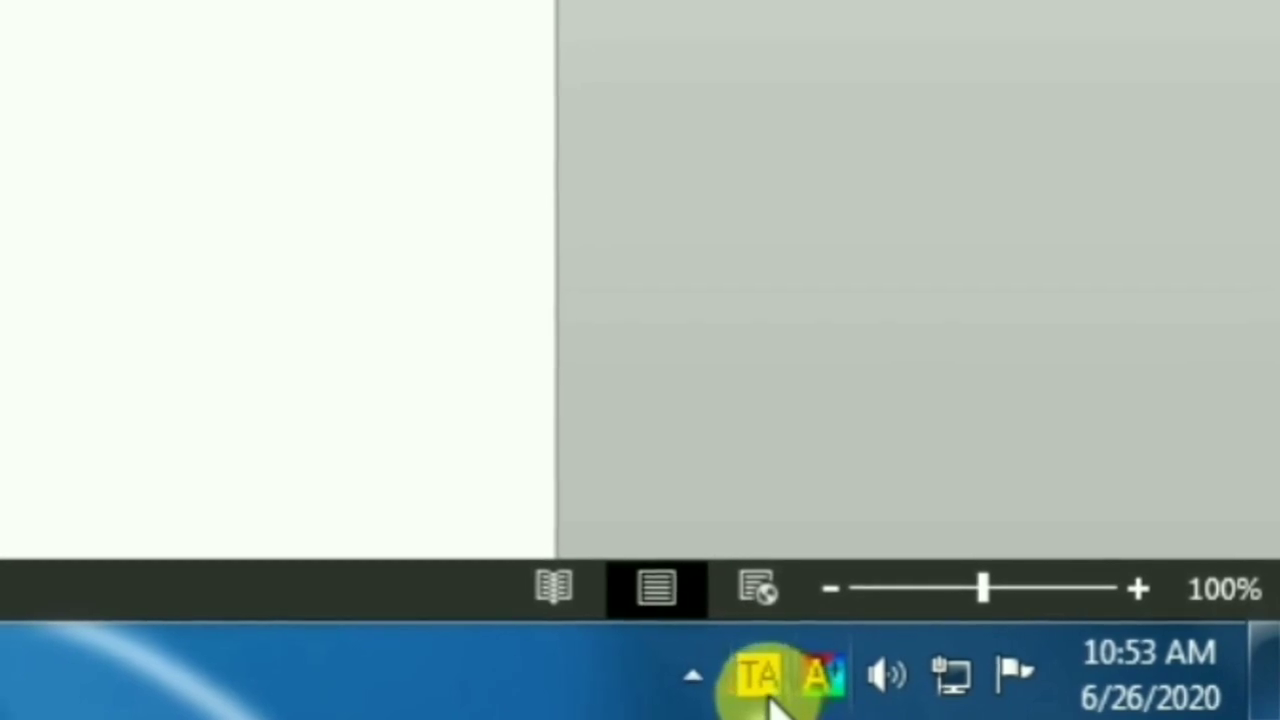
{"action": "mouse_move", "coordinate": [762, 695]}
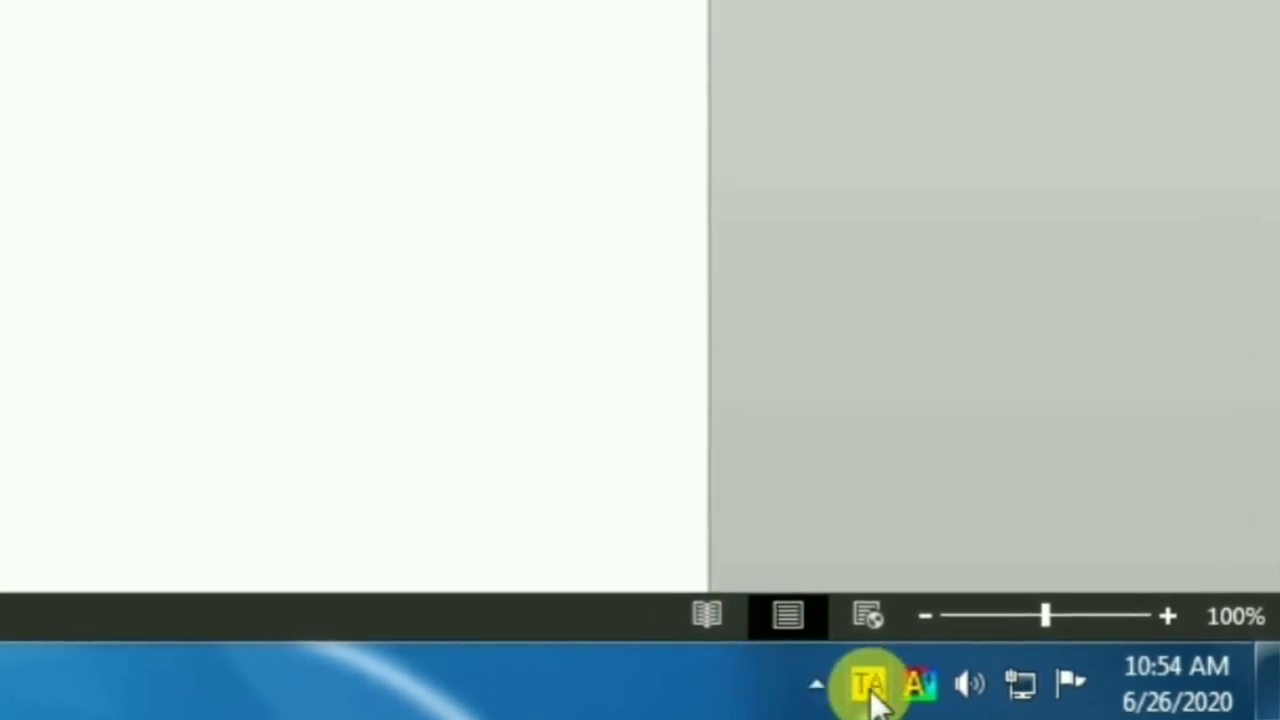
{"action": "mouse_move", "coordinate": [862, 690]}
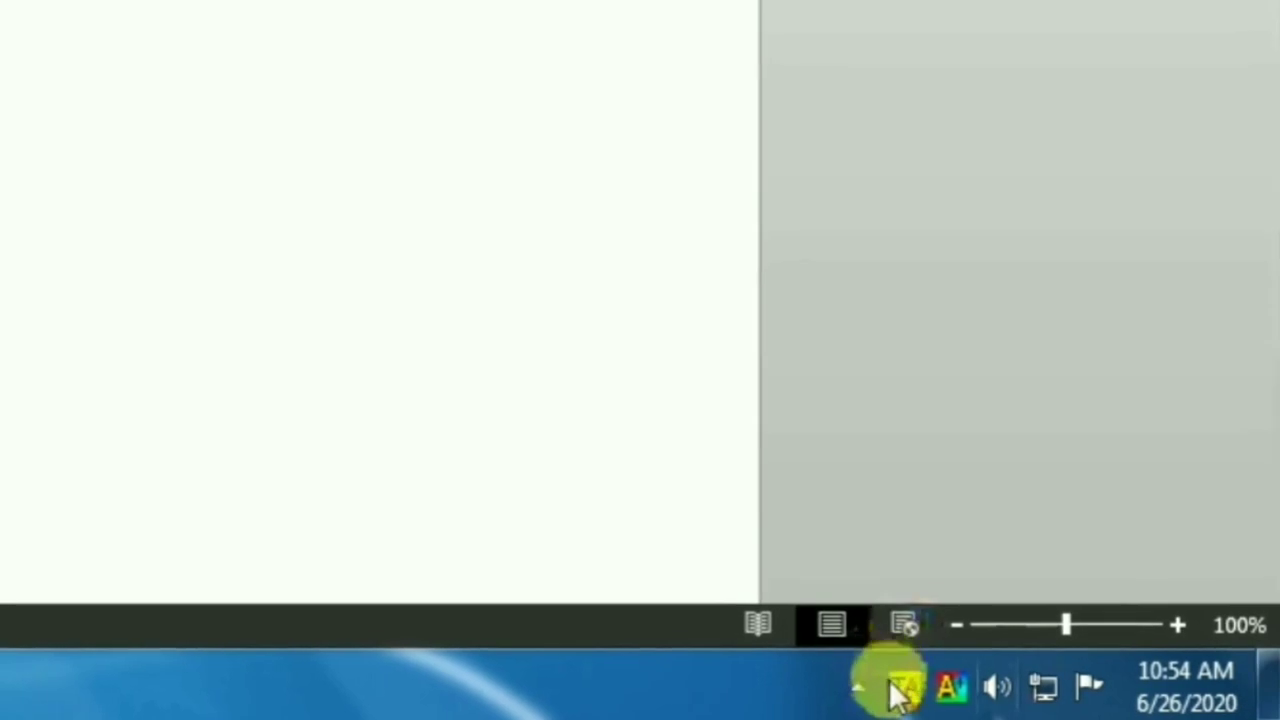
{"action": "mouse_move", "coordinate": [912, 692]}
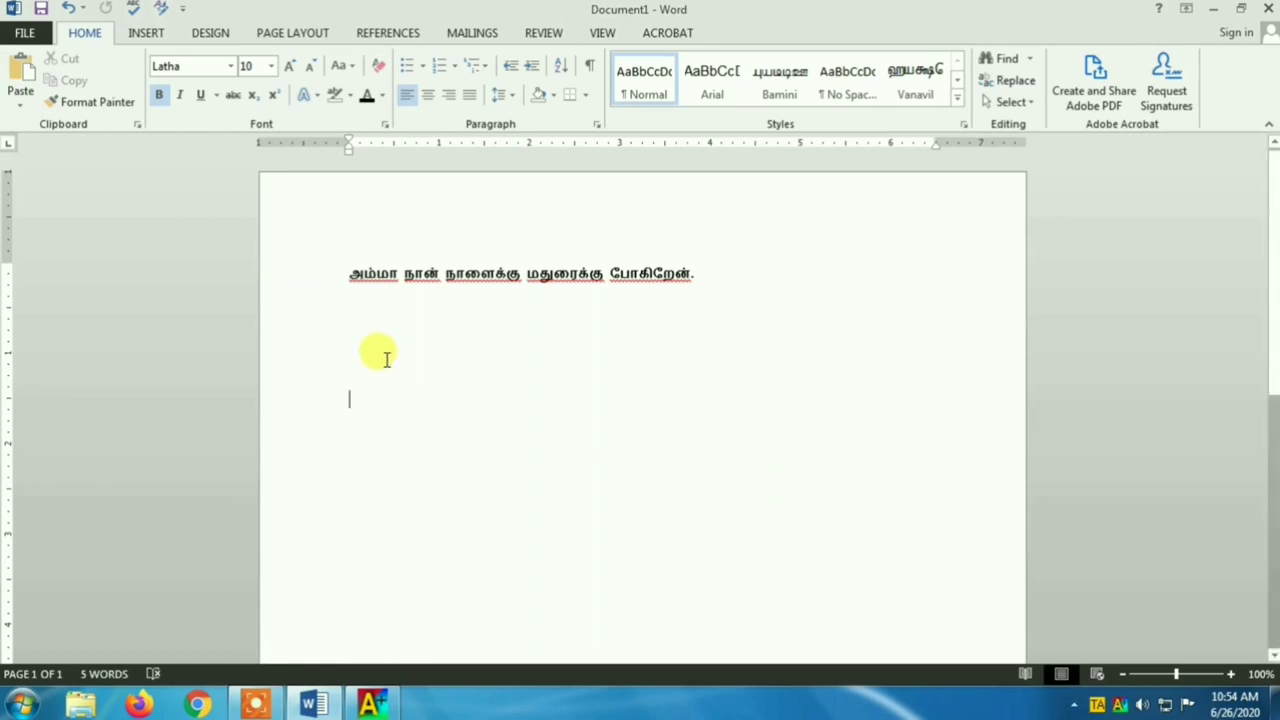
{"action": "type", "text": "அ"}
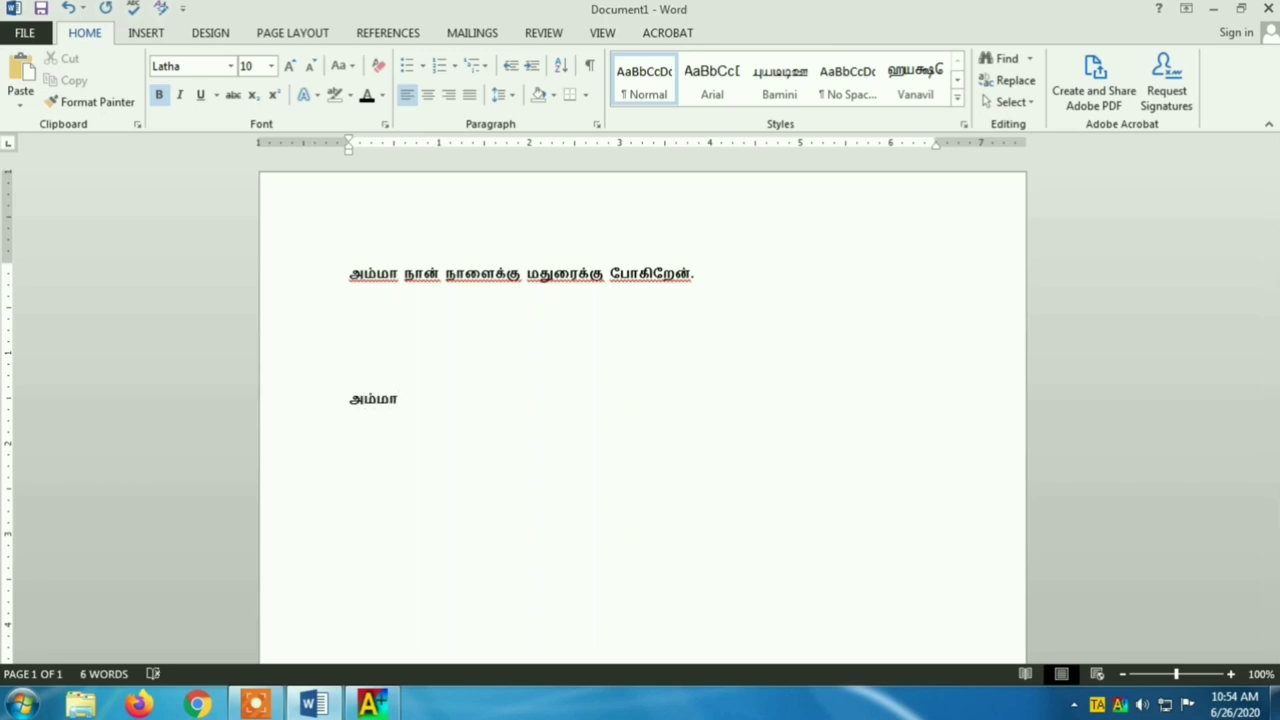
{"action": "type", "text": "ம்மா"}
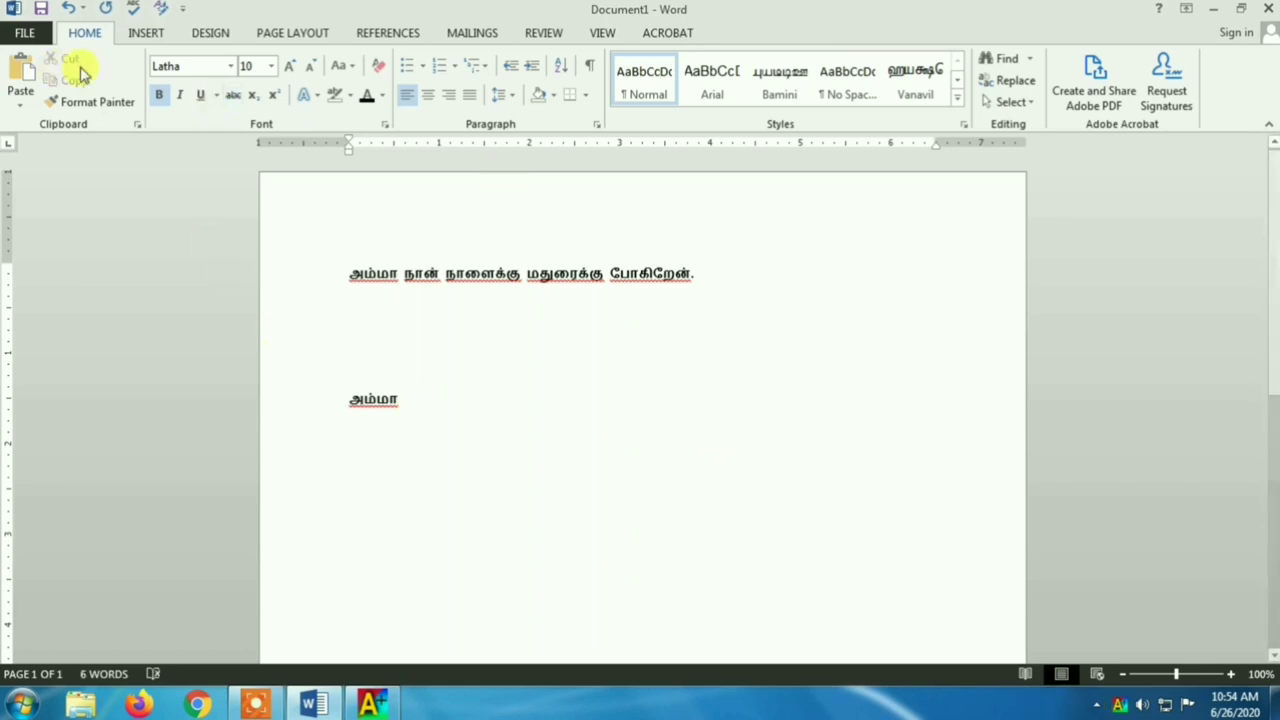
Set the font at the insertion point after the new word அம்மா to the VANAVIL font
{"action": "left_click", "coordinate": [202, 65]}
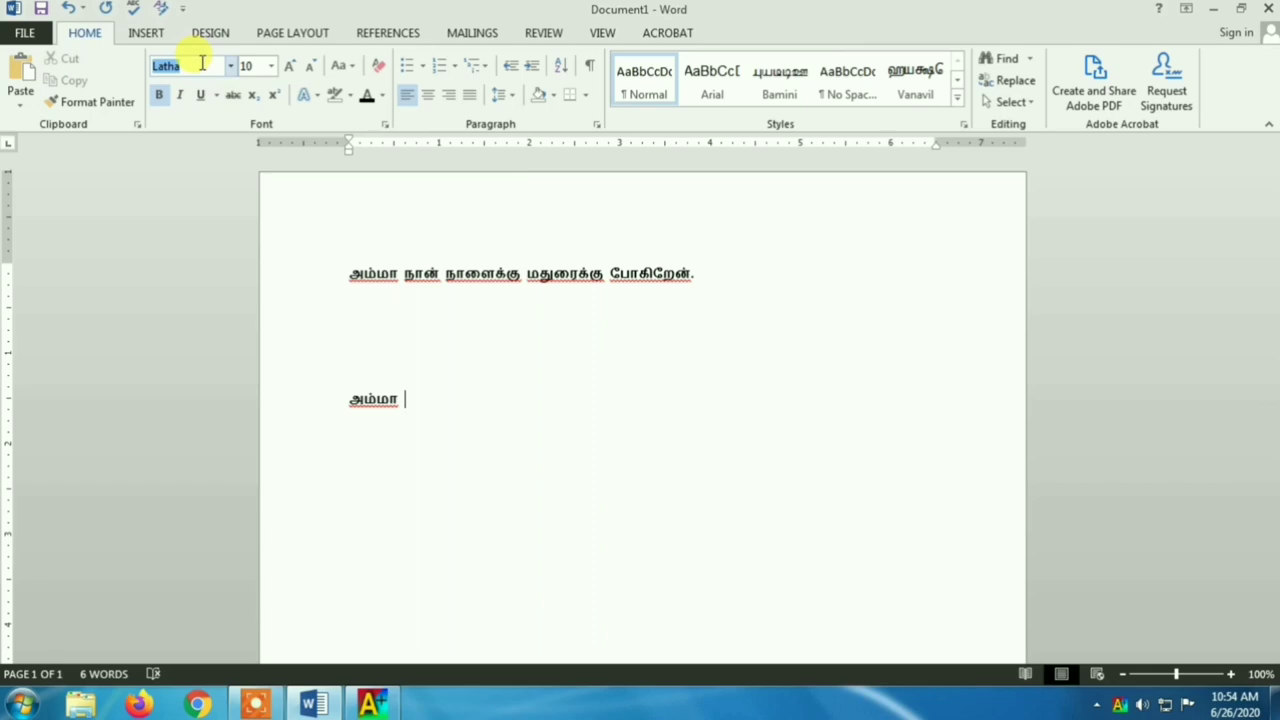
{"action": "type", "text": "VANA"}
{"action": "key", "text": "Return"}
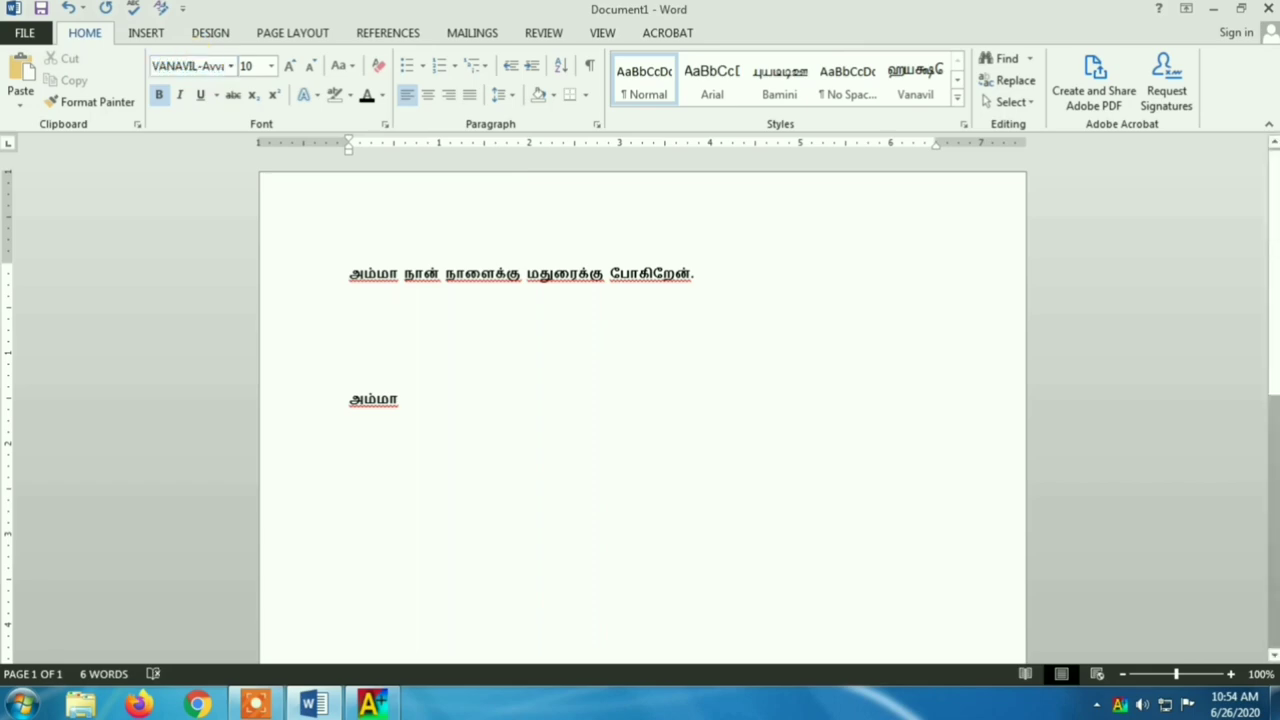
Switch to Azhagi+, choose the Vanavil font encoding for Tamil with PhoneticTransliteration, and check its hotkey in the list
{"action": "left_click", "coordinate": [371, 704]}
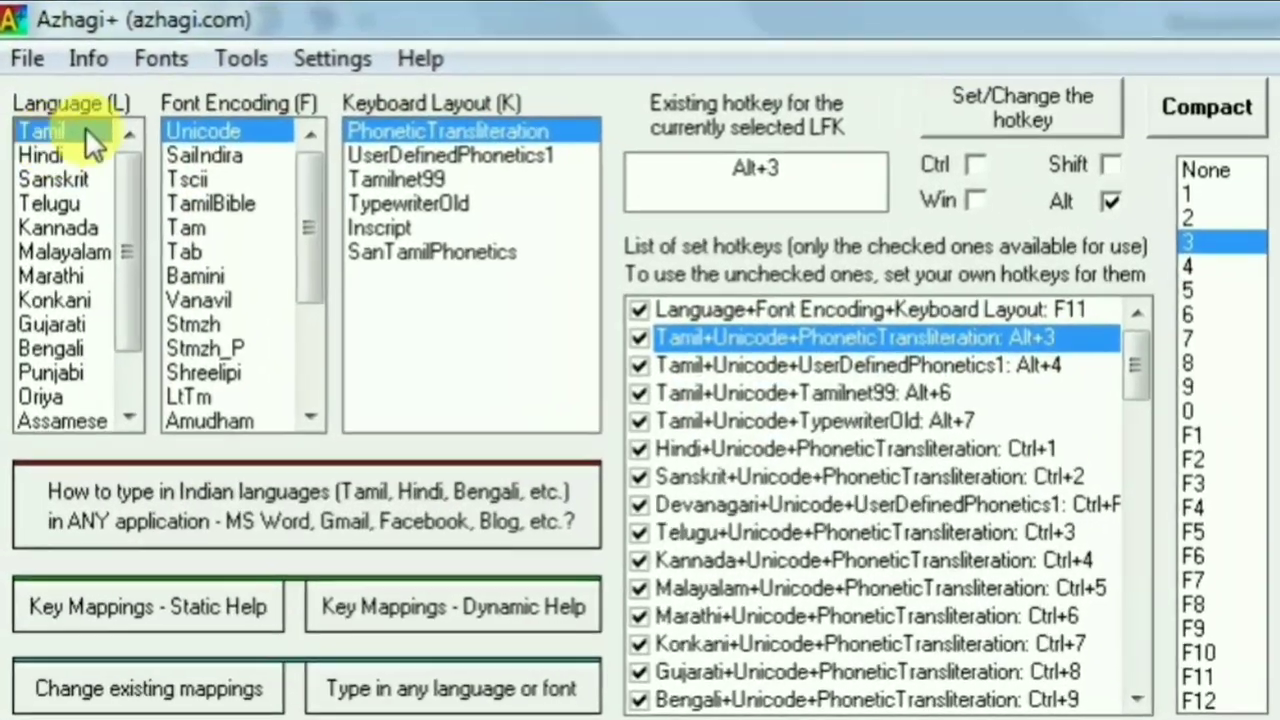
{"action": "left_click_drag", "start_coordinate": [311, 204], "coordinate": [311, 217]}
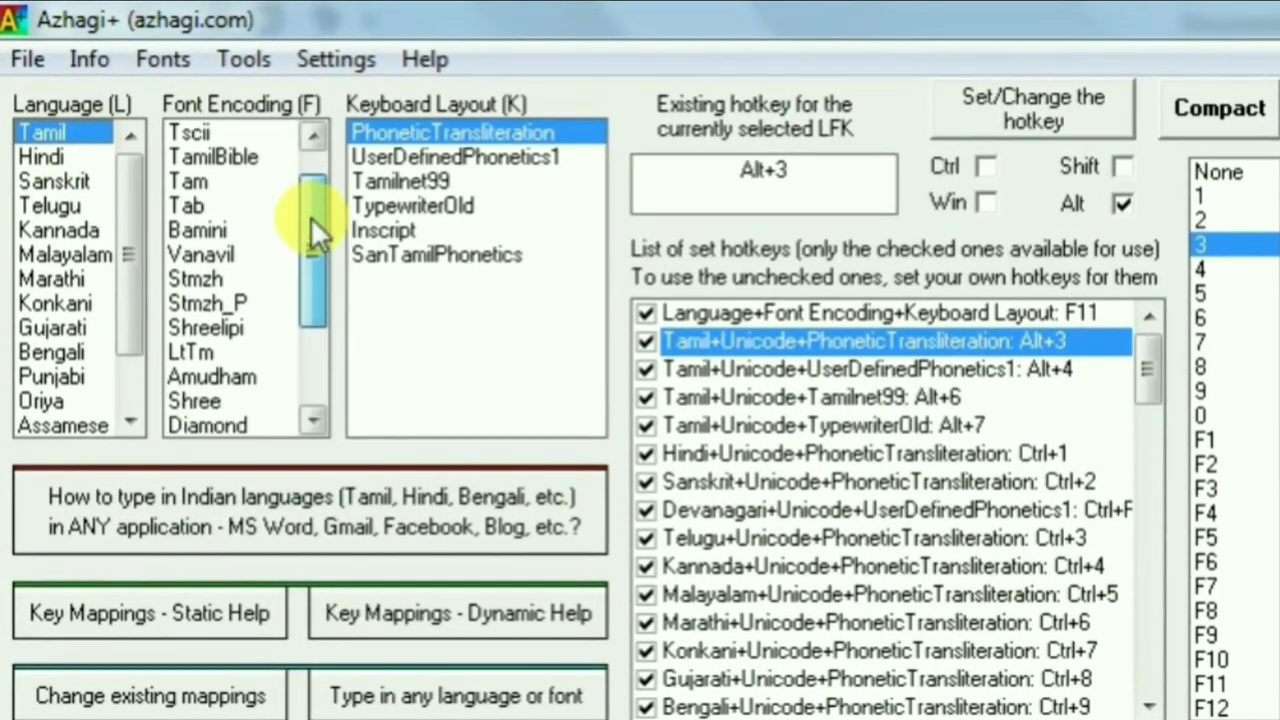
{"action": "left_click", "coordinate": [183, 254]}
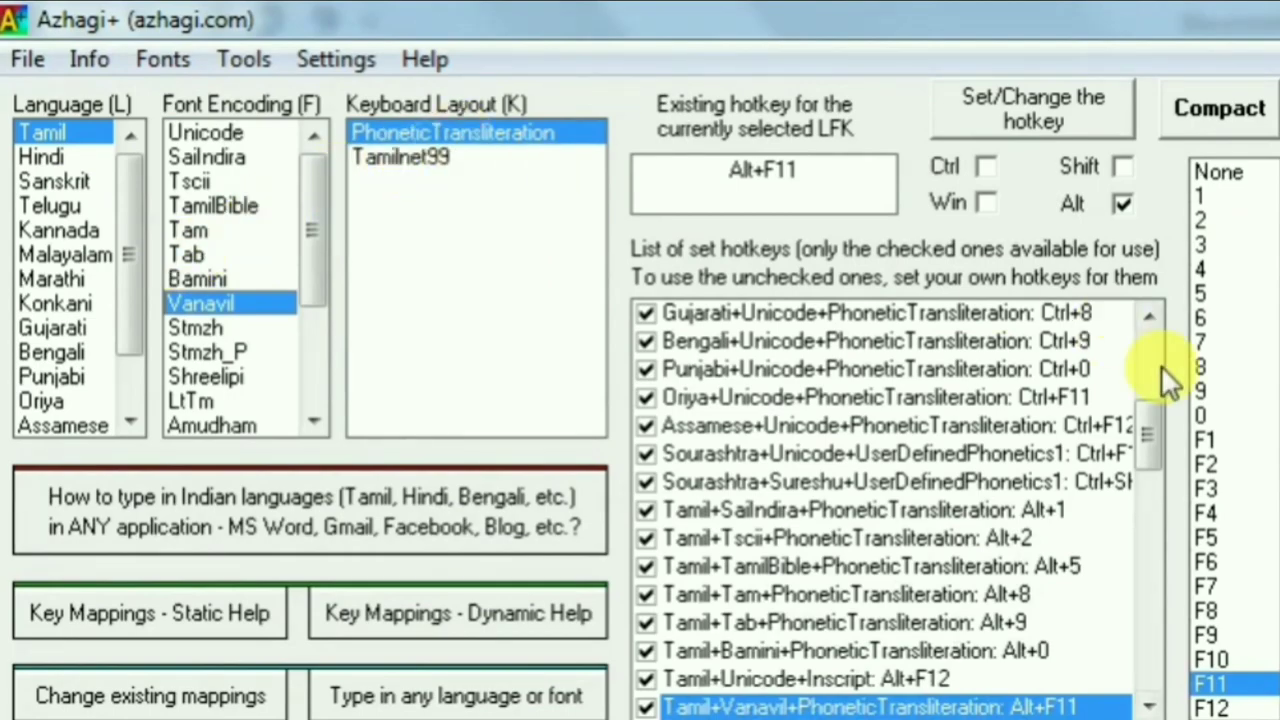
{"action": "scroll", "coordinate": [1161, 365], "scroll_direction": "up", "scroll_amount": 6}
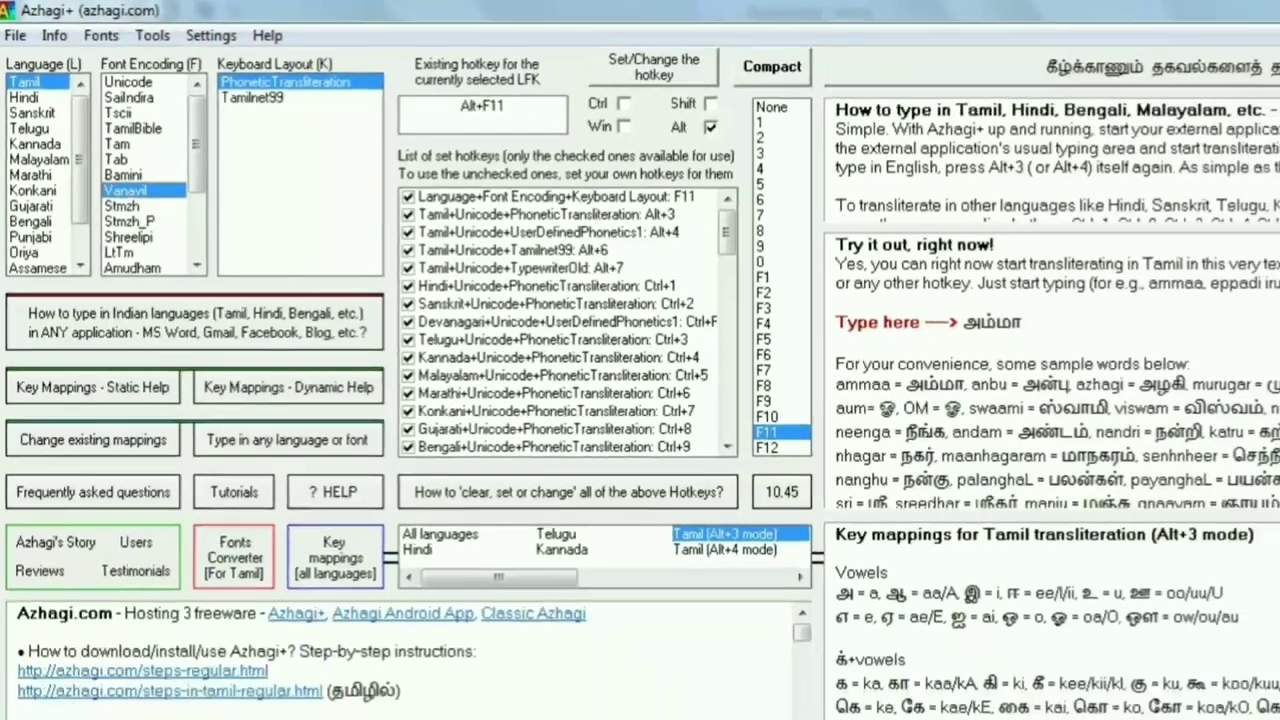
Return to Word, turn on the Vanavil Tamil transliteration, and enter வானவில் after அம்மா
{"action": "key", "text": "alt+Tab"}
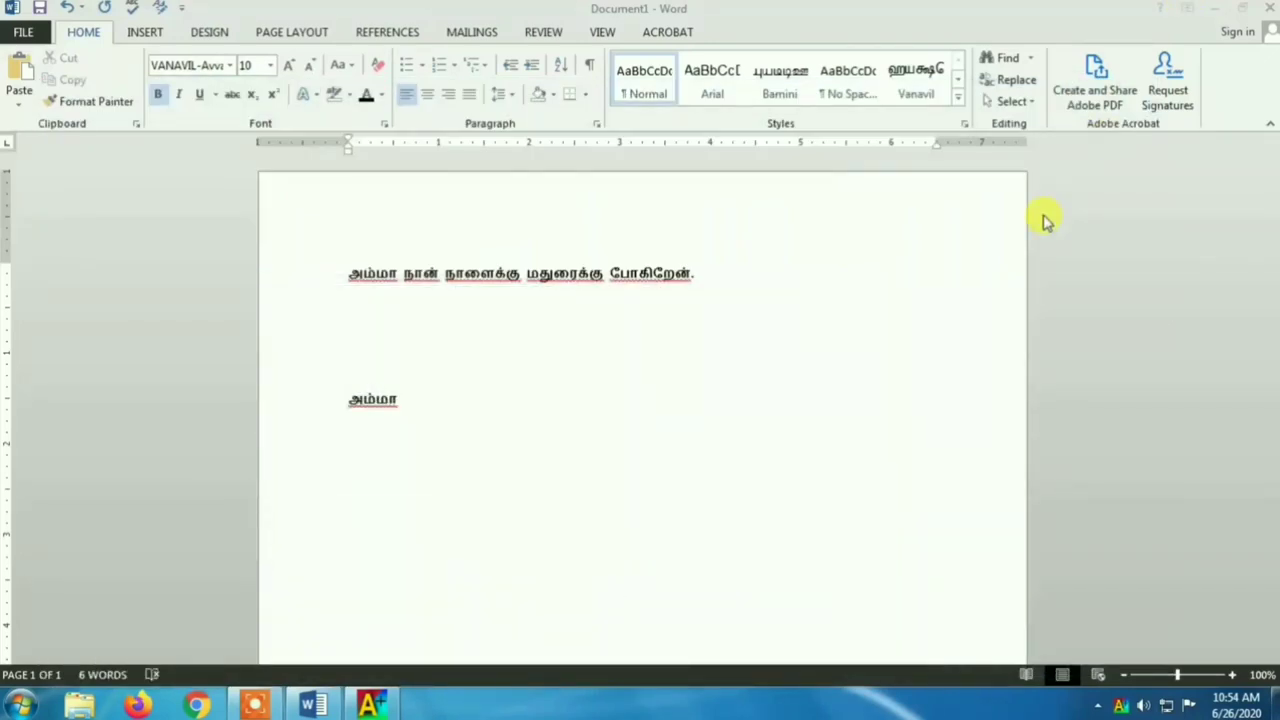
{"action": "left_click", "coordinate": [1098, 705]}
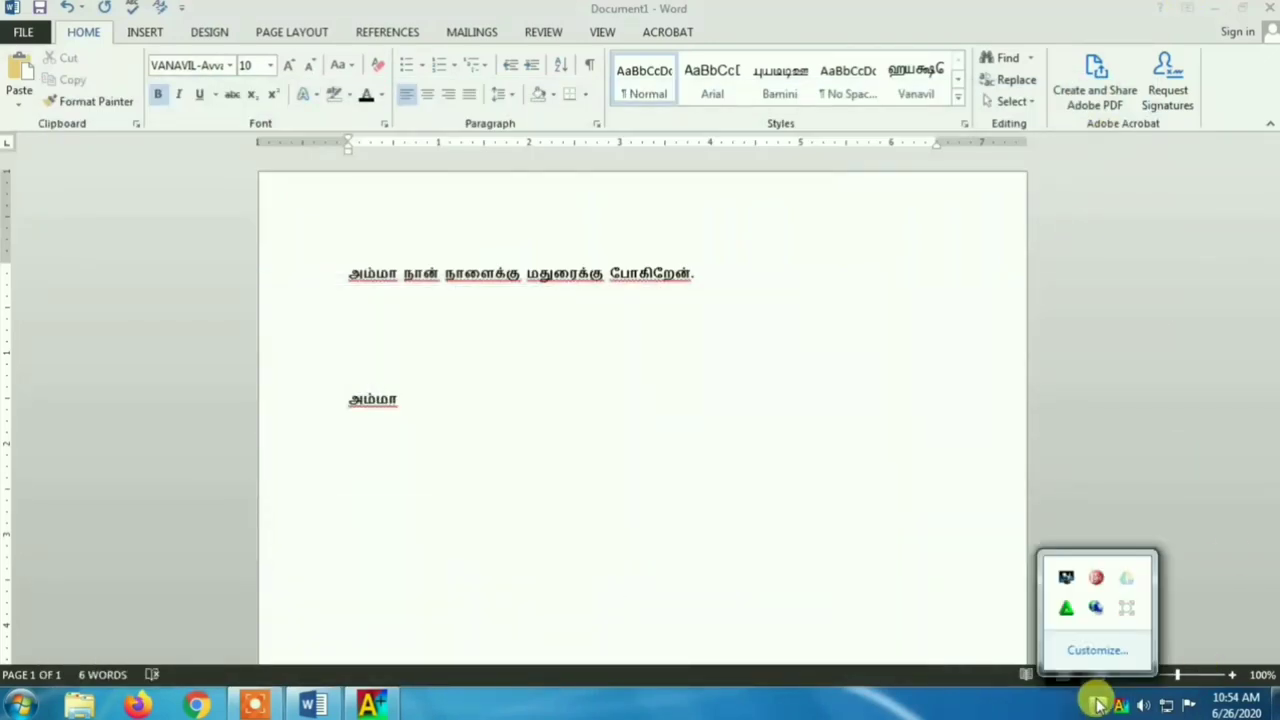
{"action": "left_click", "coordinate": [1045, 712]}
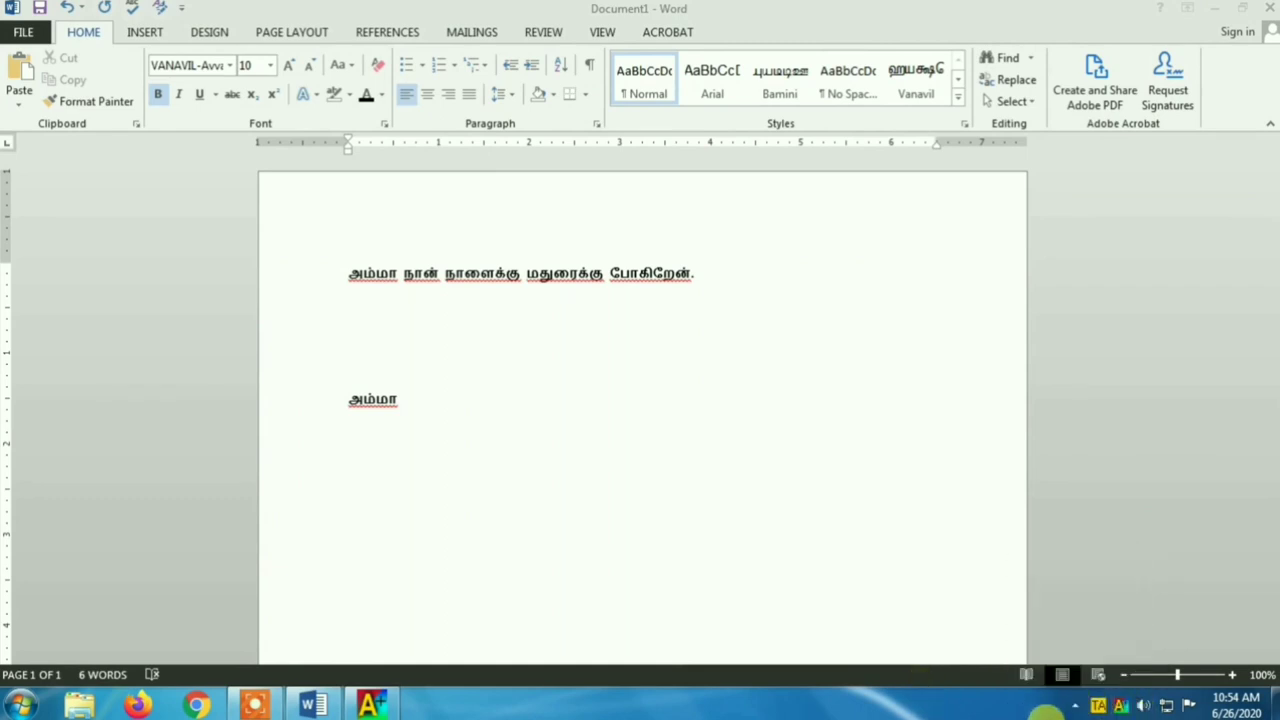
{"action": "left_click", "coordinate": [388, 484]}
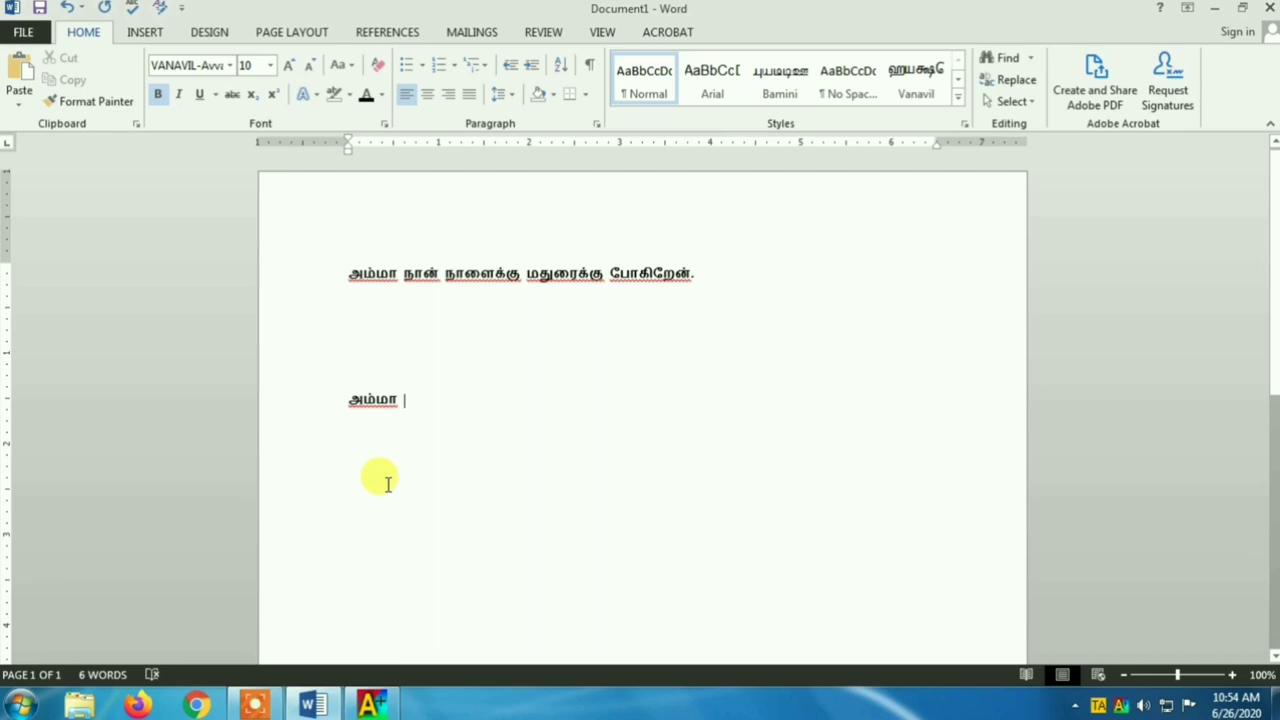
{"action": "type", "text": "வானவில்"}
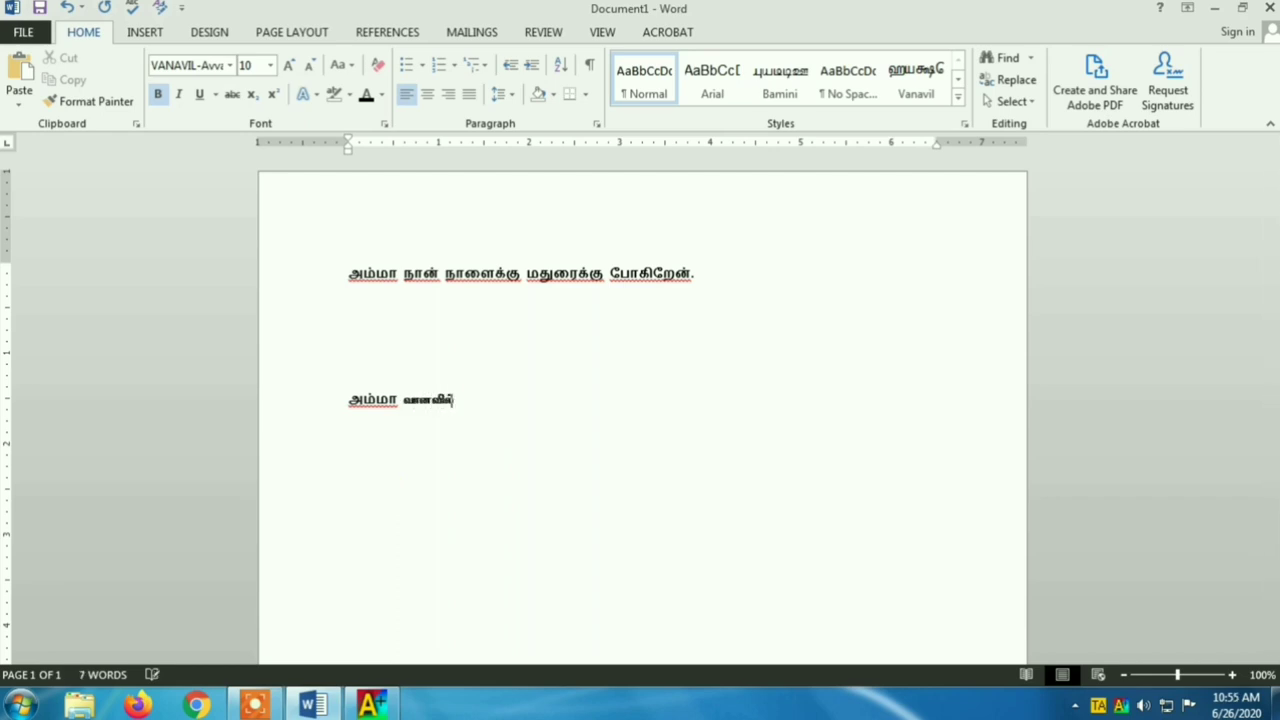
Enlarge the word வானவில் to font size 25
{"action": "left_click_drag", "start_coordinate": [458, 400], "coordinate": [411, 403]}
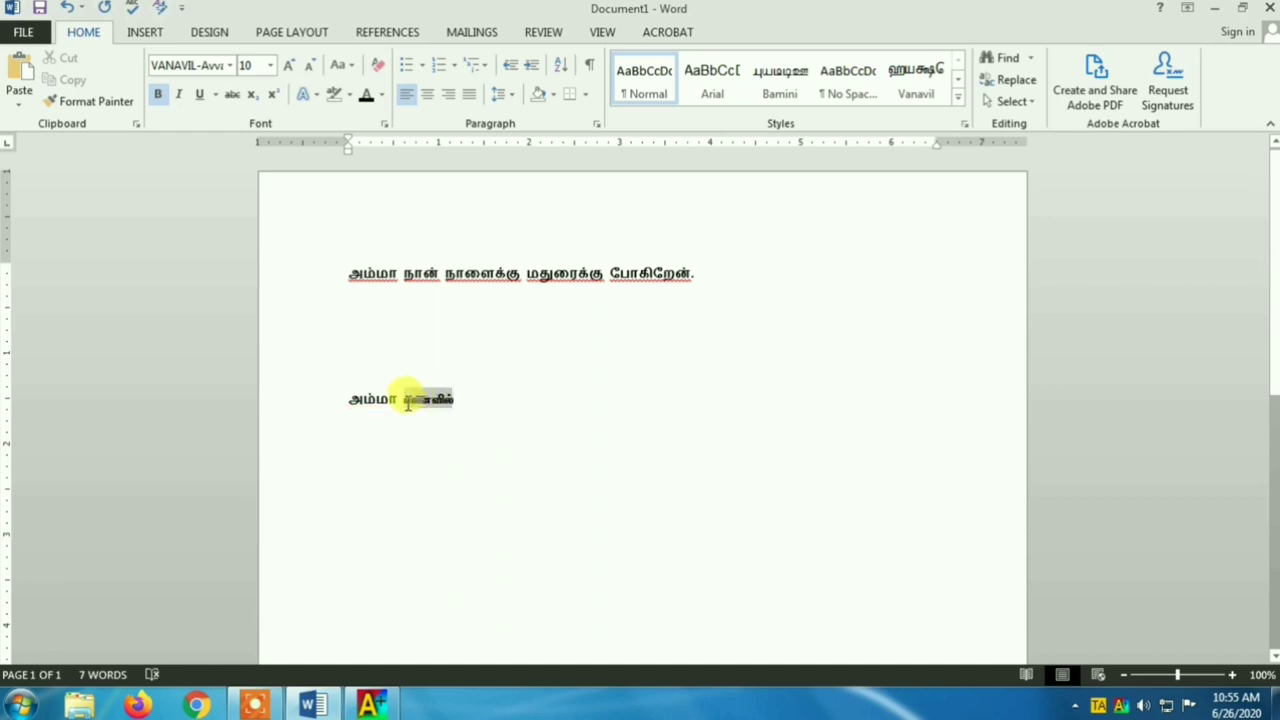
{"action": "key", "text": "ctrl+bracketright"}
{"action": "key", "text": "ctrl+bracketright"}
{"action": "key", "text": "ctrl+bracketright"}
{"action": "key", "text": "ctrl+bracketright"}
{"action": "key", "text": "ctrl+bracketright"}
{"action": "key", "text": "ctrl+bracketright"}
{"action": "key", "text": "ctrl+bracketright"}
{"action": "key", "text": "ctrl+bracketright"}
{"action": "key", "text": "ctrl+bracketright"}
{"action": "key", "text": "ctrl+bracketright"}
{"action": "key", "text": "ctrl+bracketright"}
{"action": "key", "text": "ctrl+bracketright"}
{"action": "key", "text": "ctrl+bracketright"}
{"action": "key", "text": "ctrl+bracketright"}
{"action": "key", "text": "ctrl+bracketright"}
{"action": "key", "text": "ctrl+bracketright"}
{"action": "key", "text": "ctrl+bracketright"}
{"action": "key", "text": "ctrl+bracketright"}
{"action": "key", "text": "ctrl+bracketright"}
{"action": "key", "text": "ctrl+bracketright"}
{"action": "key", "text": "ctrl+bracketright"}
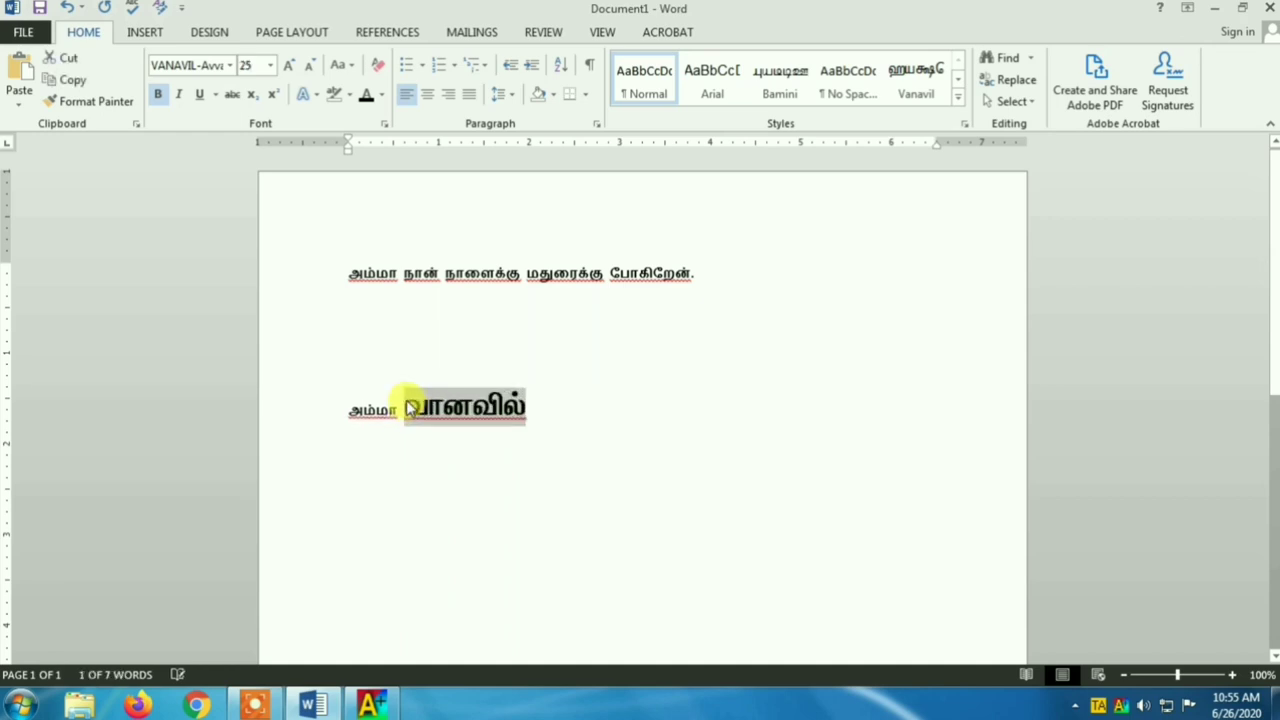
Start a new line below வானவில், turn the Tamil transliteration back on, and enter அம்மா
{"action": "left_click", "coordinate": [686, 427]}
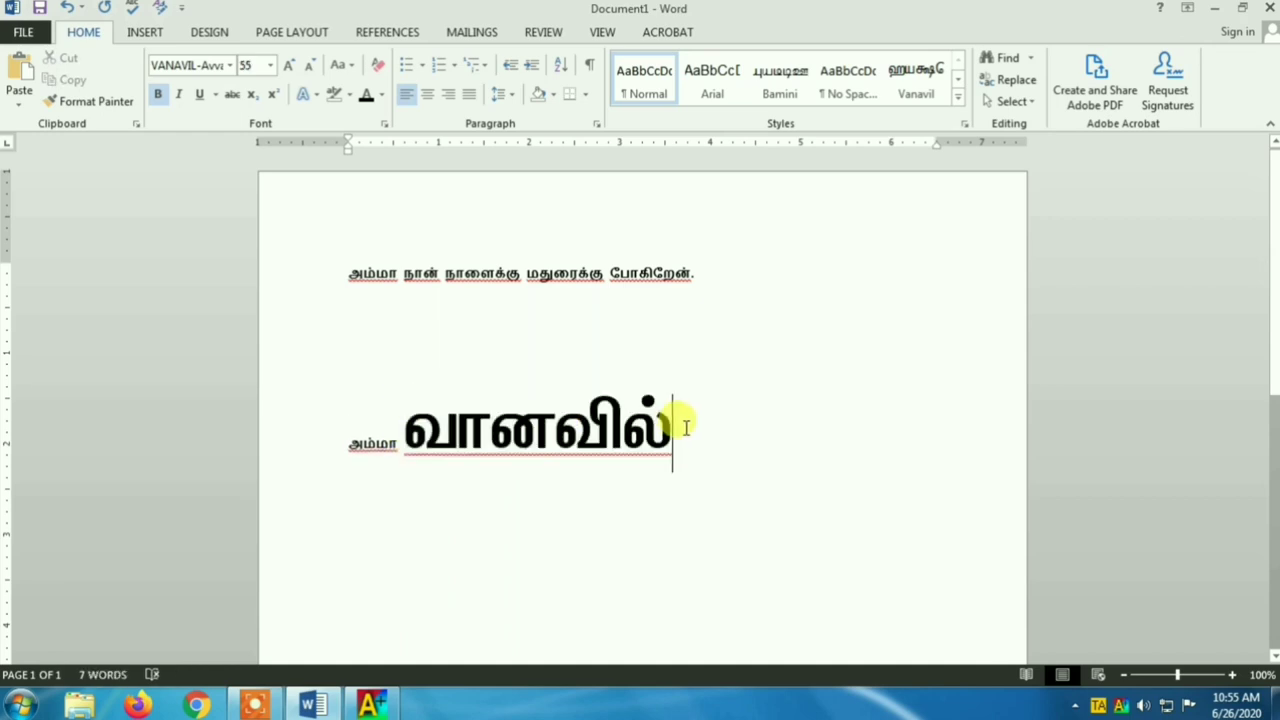
{"action": "key", "text": "Return"}
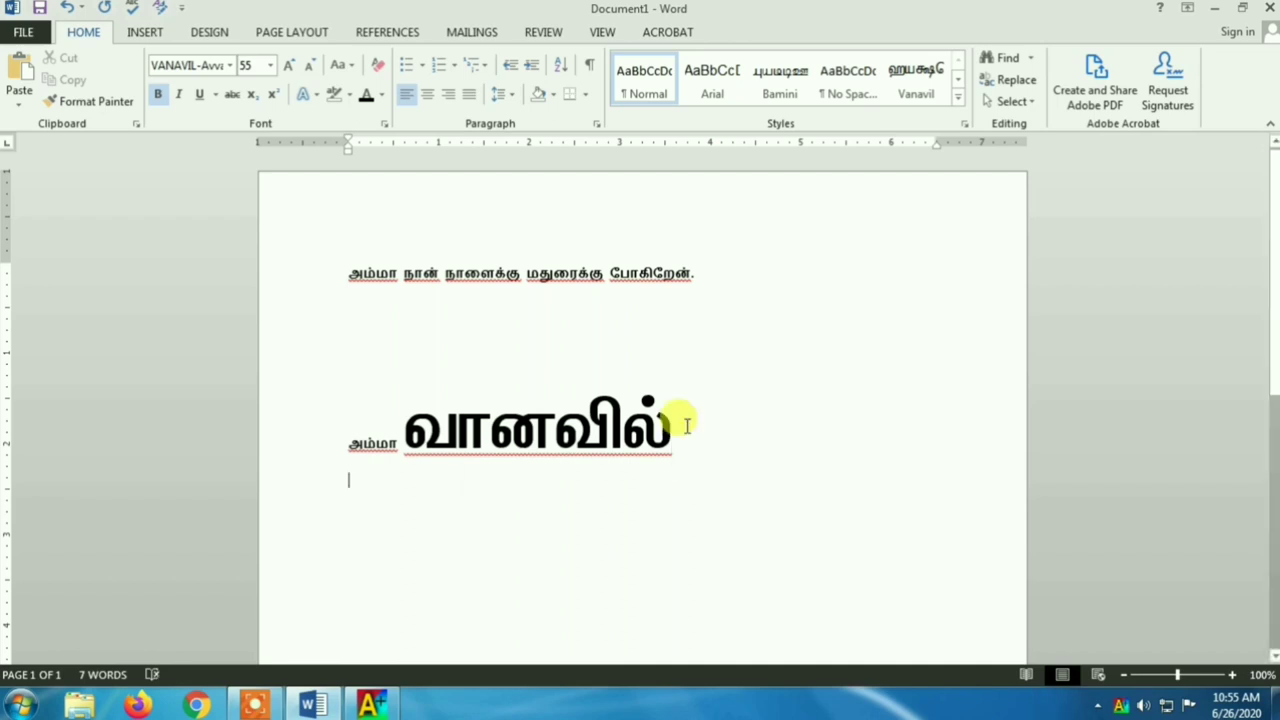
{"action": "key", "text": "alt+shift"}
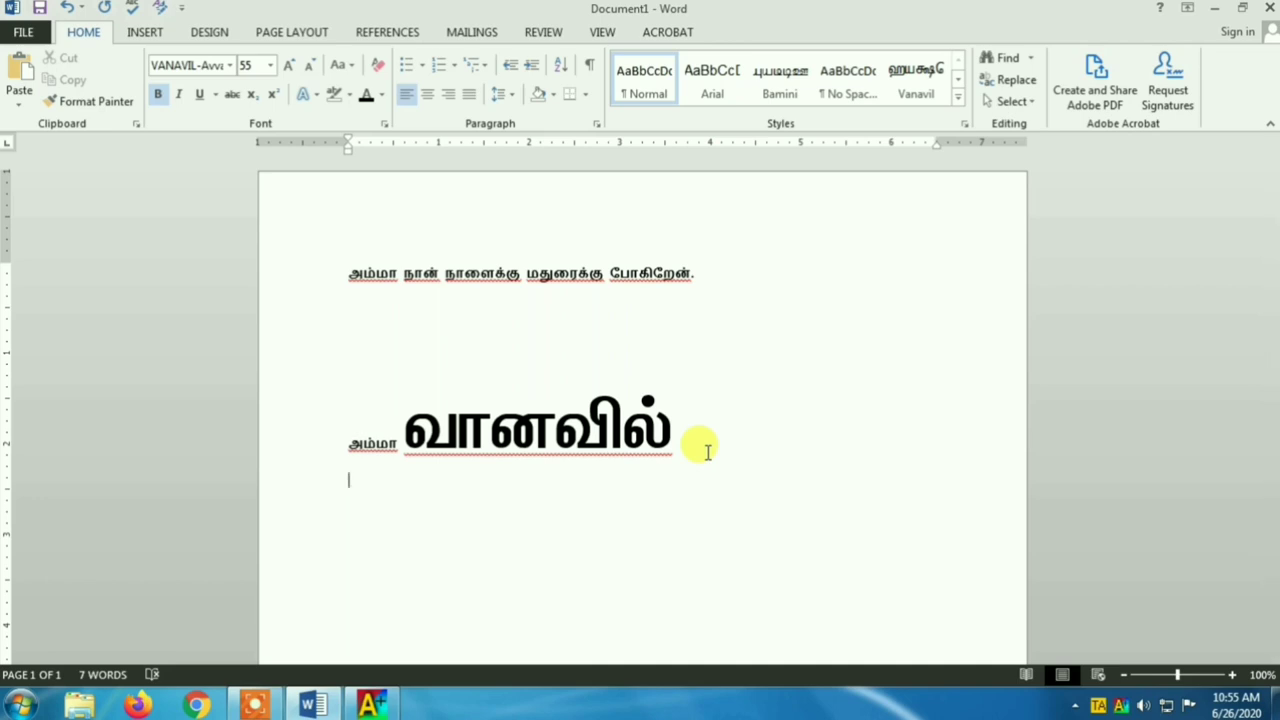
{"action": "type", "text": "அம்மா"}
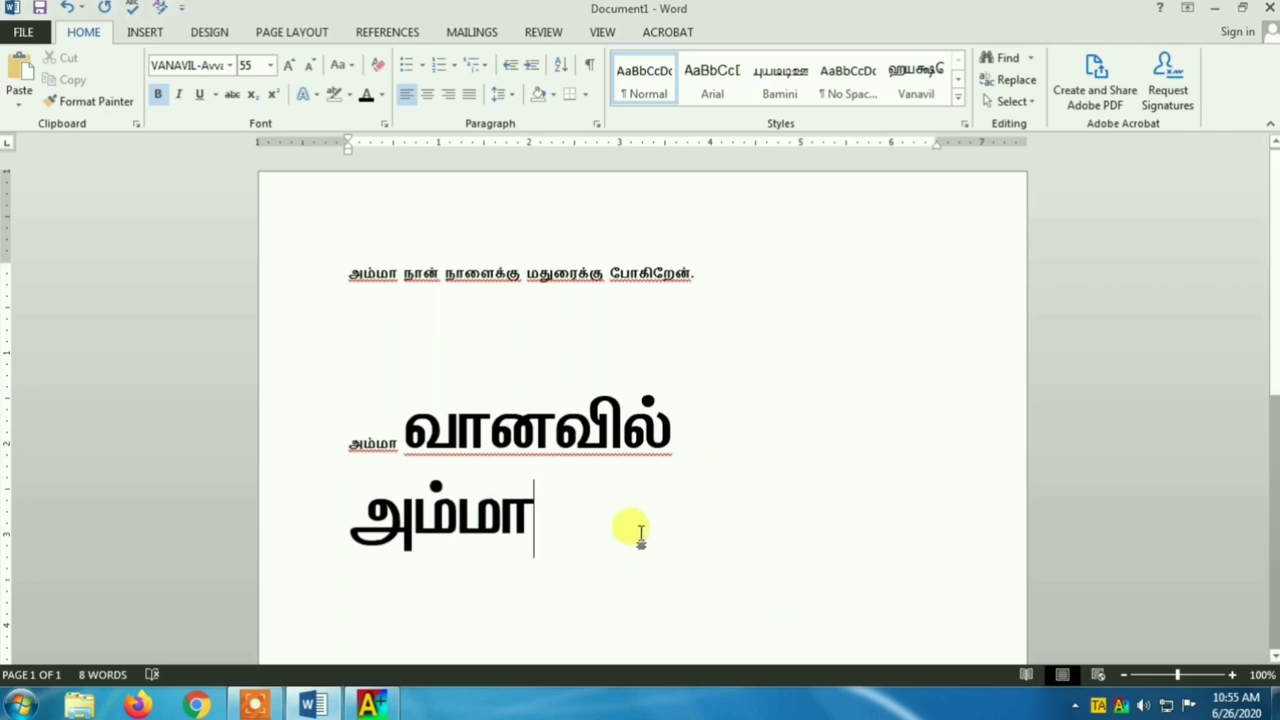
Switch to Azhagi+ and look up the hotkey for the Bamini font encoding
{"action": "left_click", "coordinate": [397, 705]}
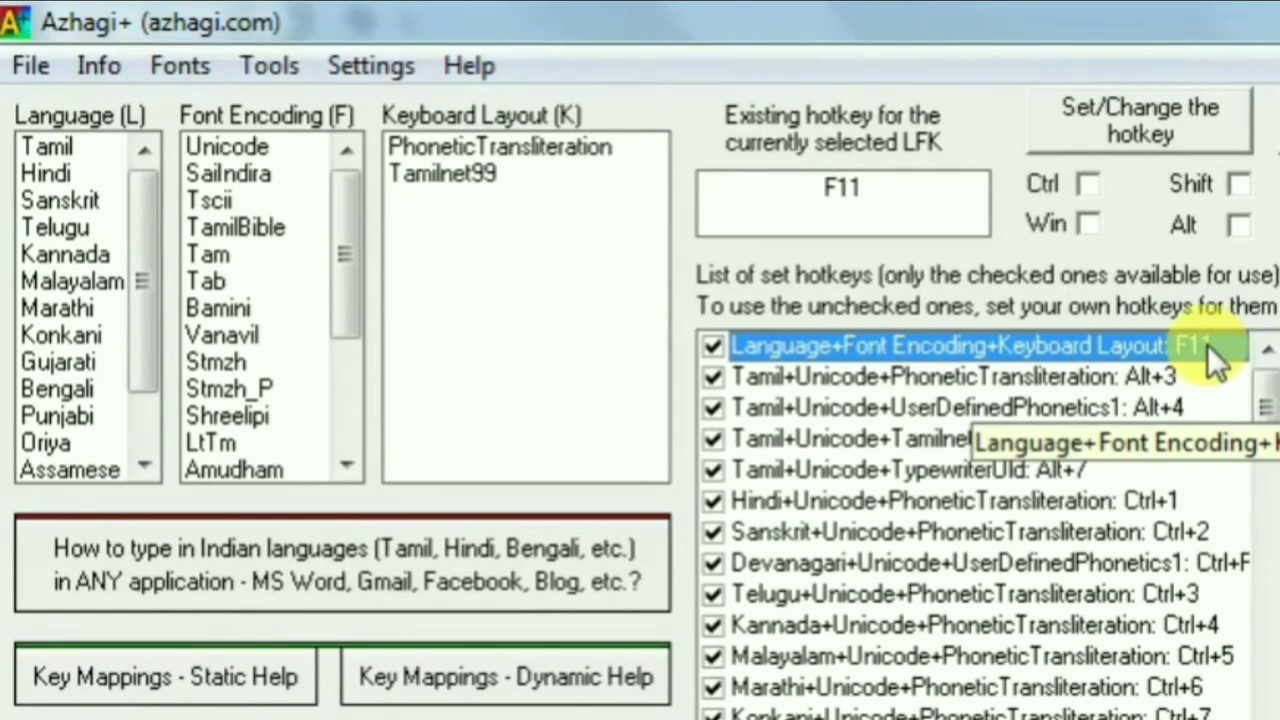
{"action": "left_click", "coordinate": [226, 309]}
{"action": "scroll", "coordinate": [1240, 357], "scroll_direction": "up", "scroll_amount": 4}
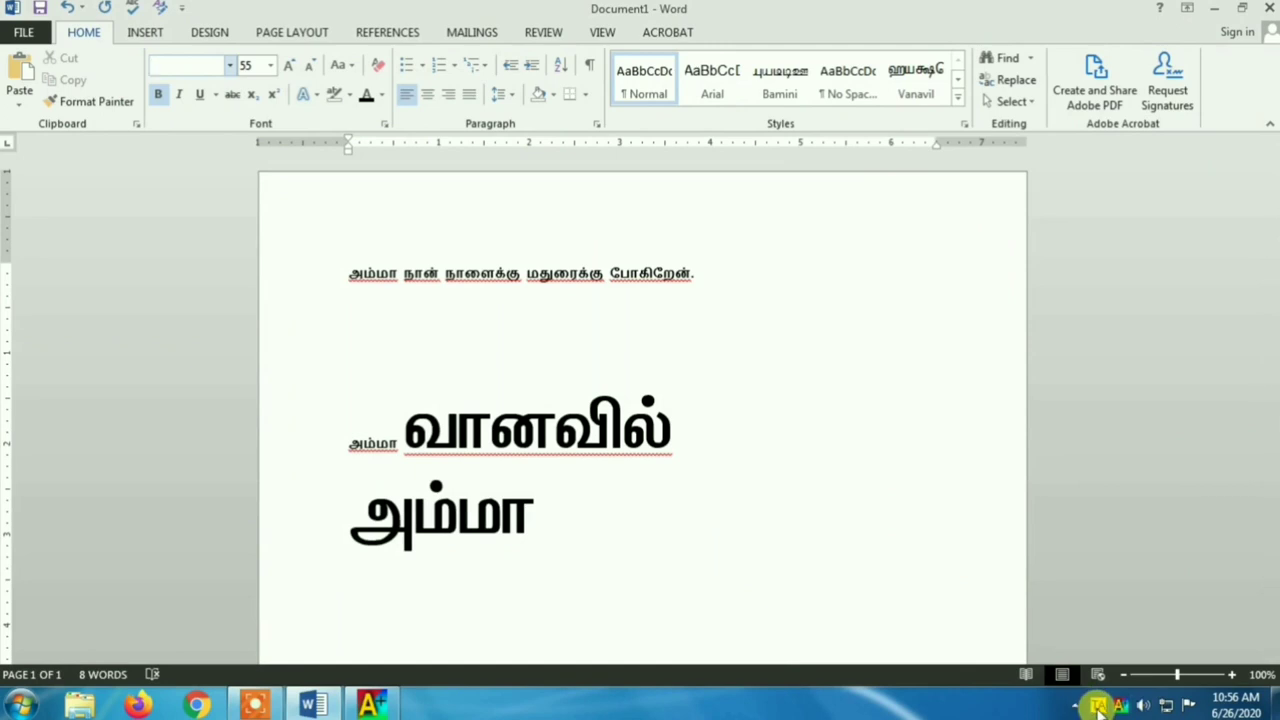
Return to Word, set the font after the large அம்மா to Bamini, and enter பாமினி அம்மா using the Bamini transliteration
{"action": "left_click", "coordinate": [200, 62]}
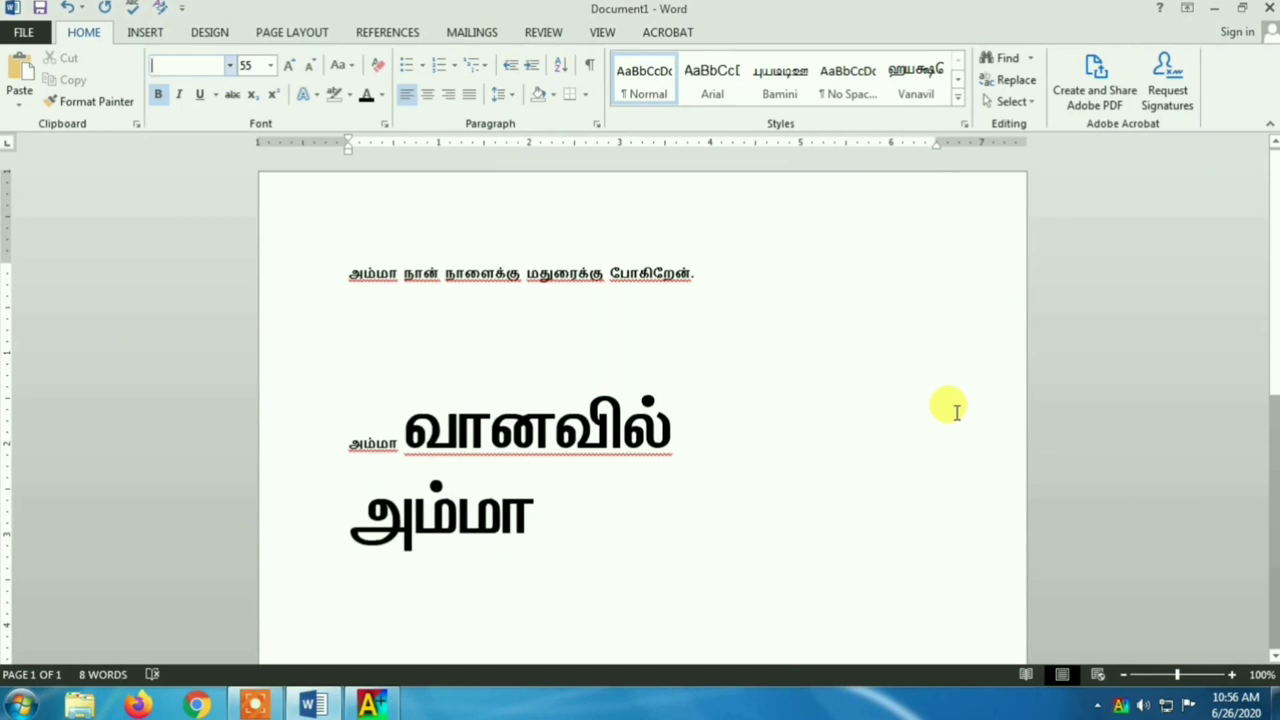
{"action": "left_click", "coordinate": [1097, 705]}
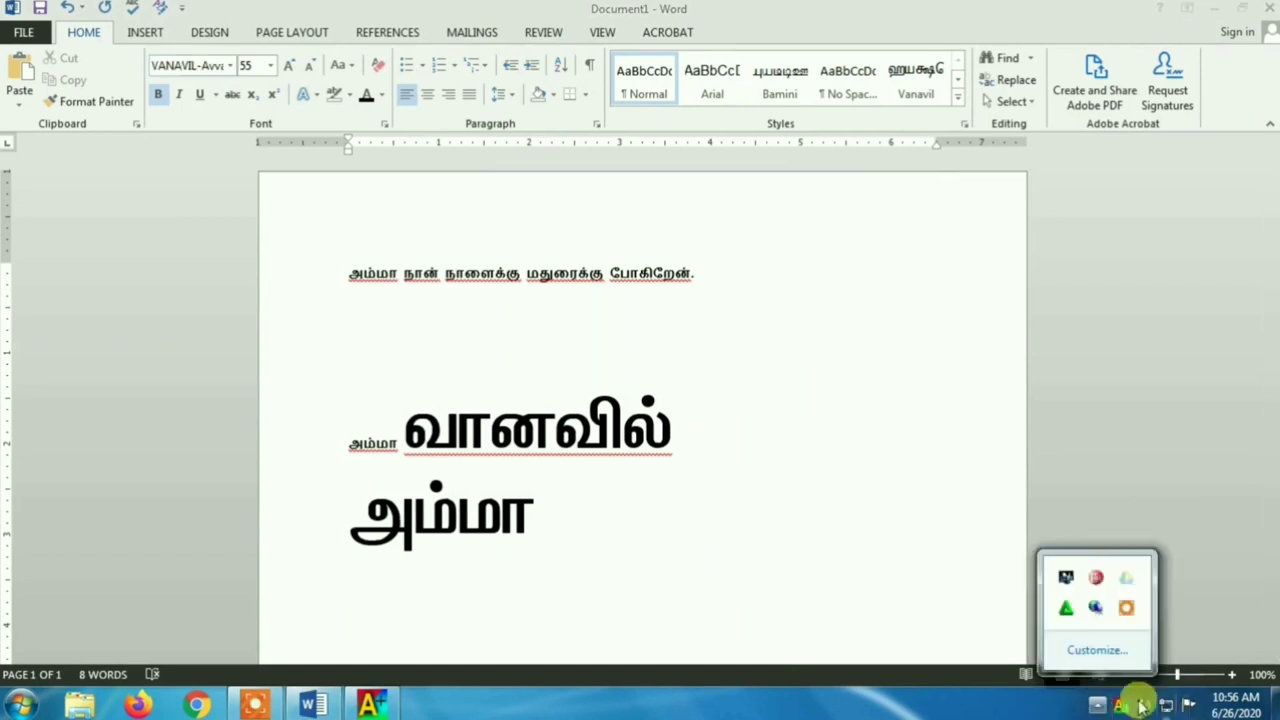
{"action": "left_click", "coordinate": [608, 543]}
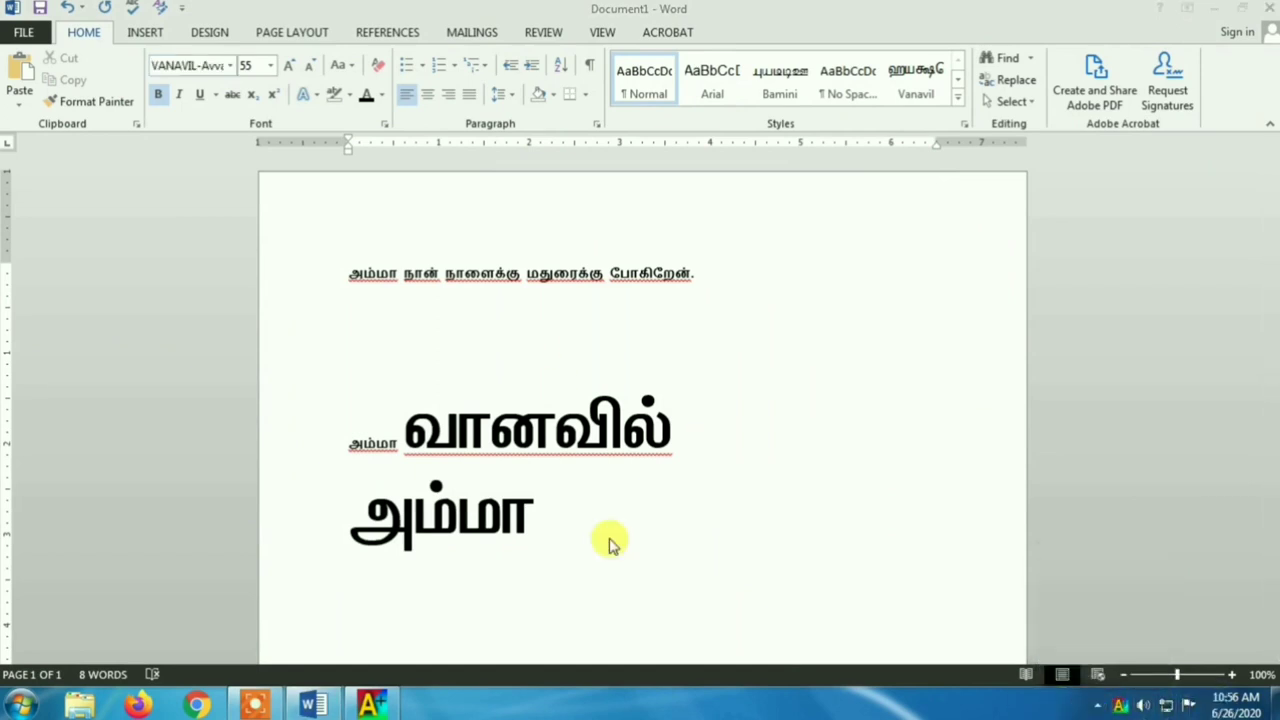
{"action": "left_click", "coordinate": [202, 67]}
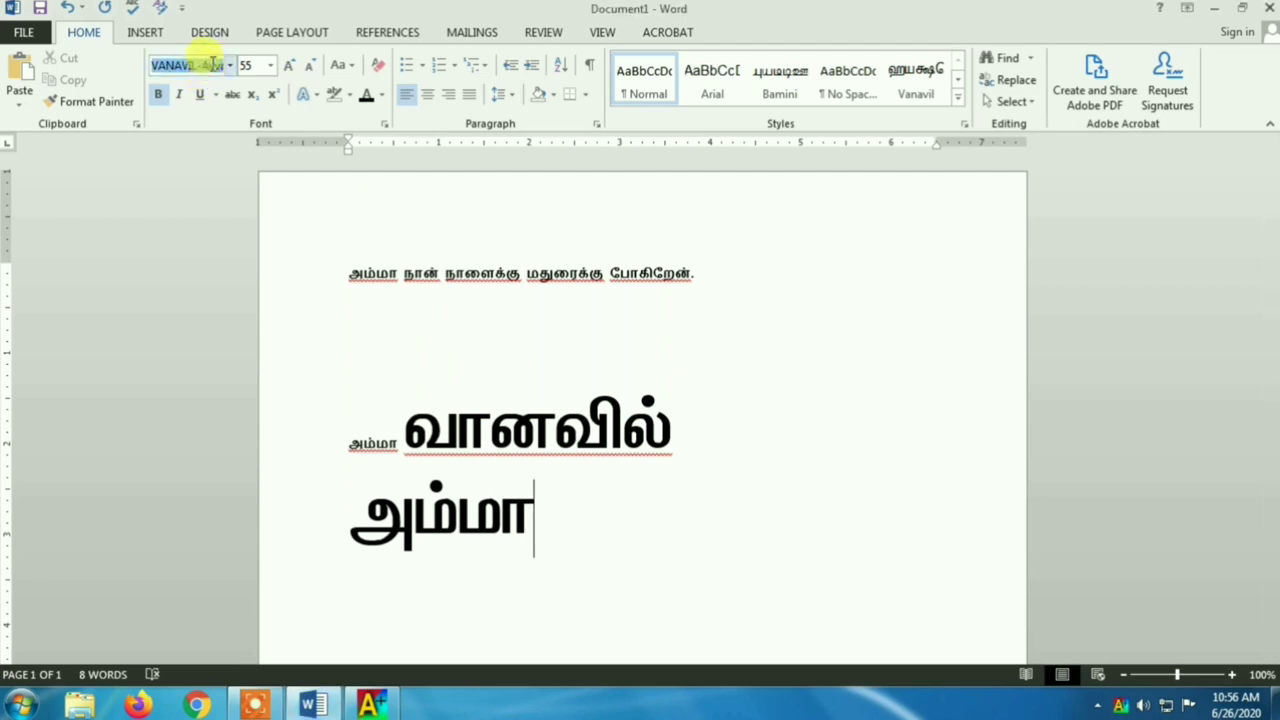
{"action": "type", "text": "Bamini"}
{"action": "key", "text": "Return"}
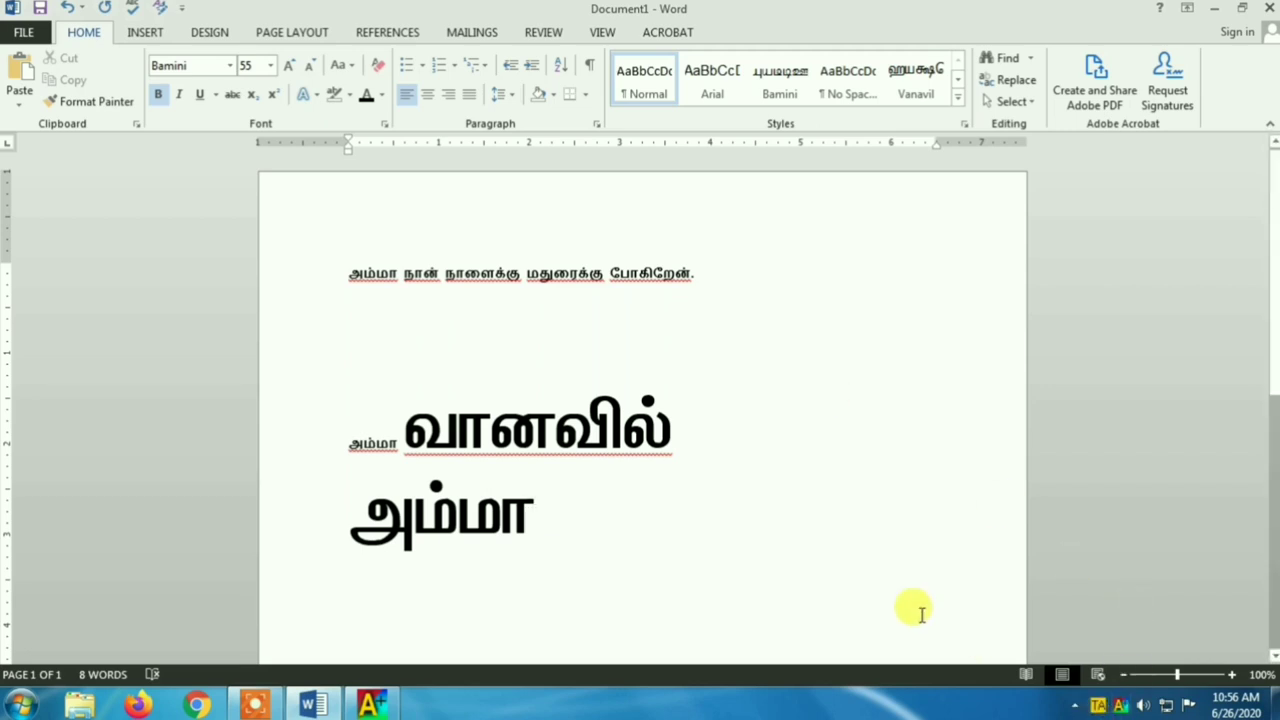
{"action": "type", "text": "பாமினி"}
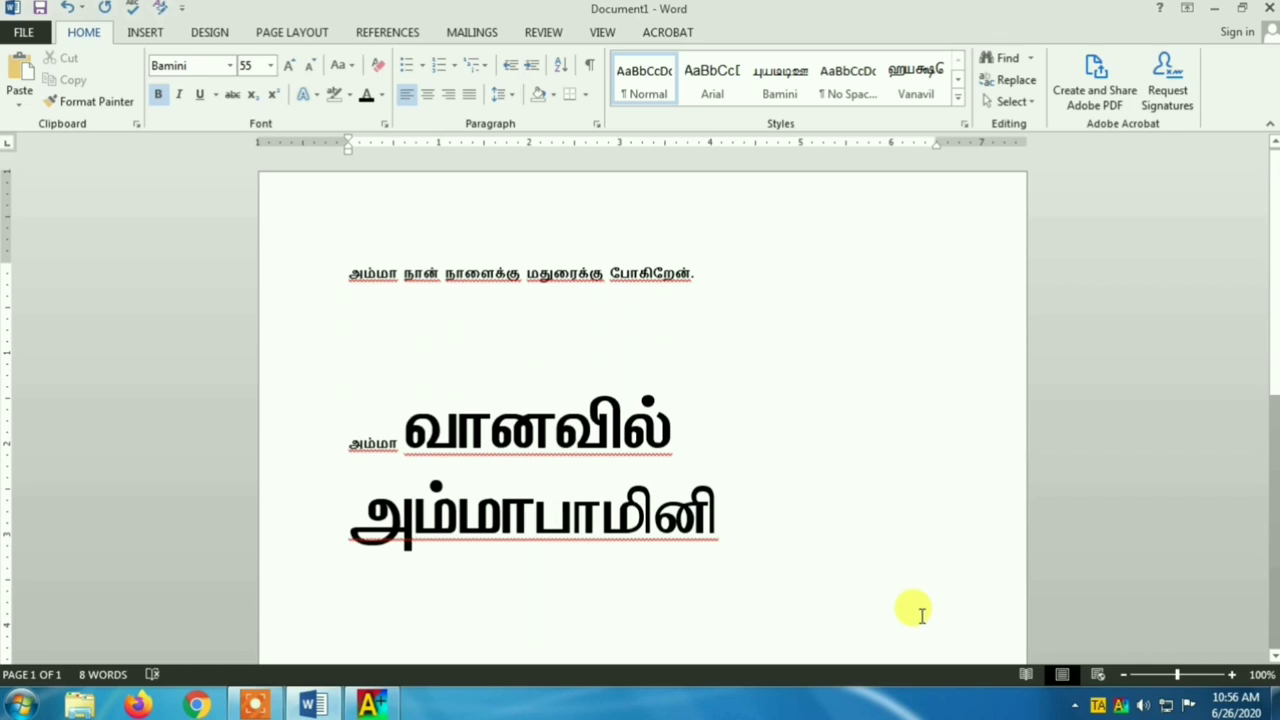
{"action": "type", "text": " அம்மா"}
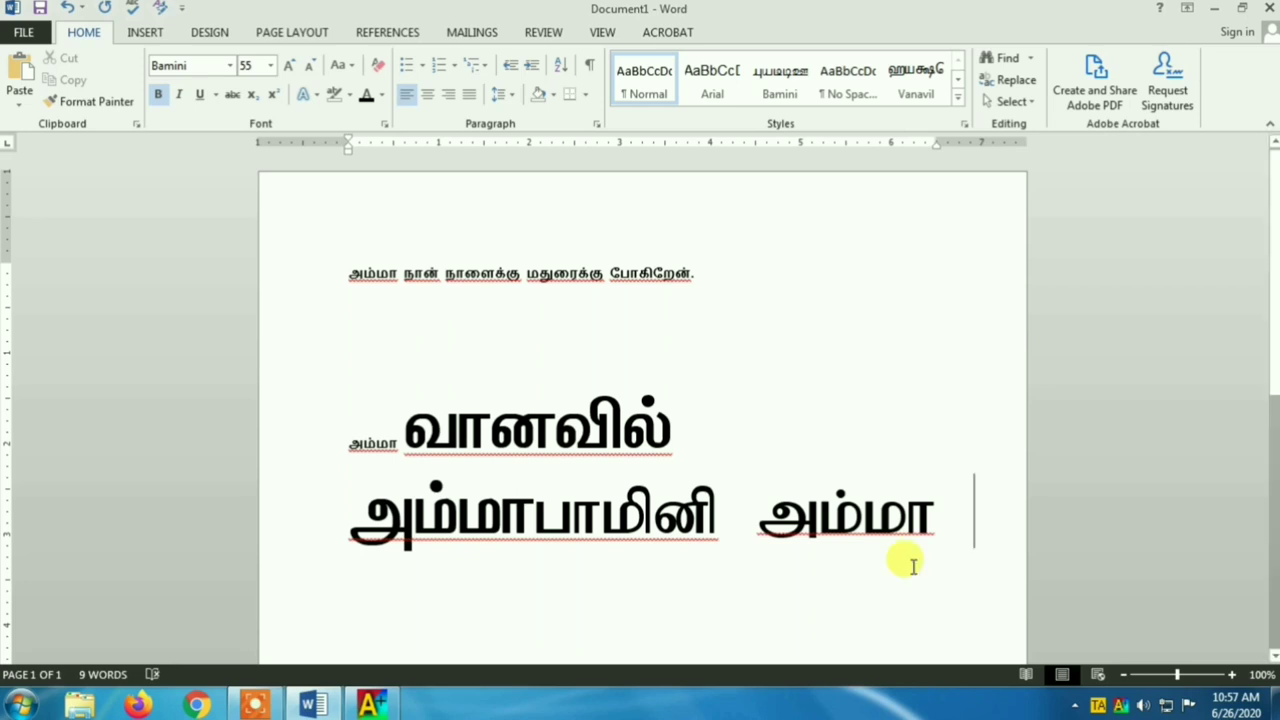
Change the font to Calibri (Body) with transliteration off, and enter Good morning on a line below the large Tamil text
{"action": "left_click", "coordinate": [230, 66]}
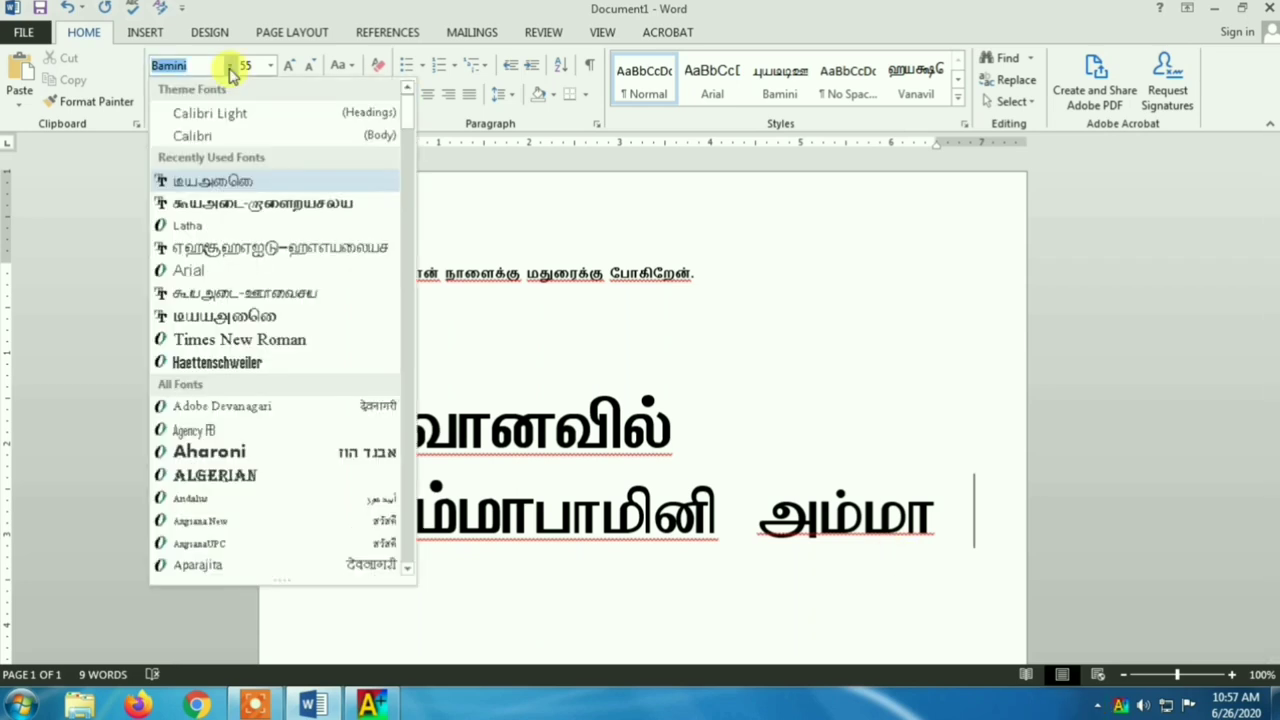
{"action": "left_click", "coordinate": [234, 135]}
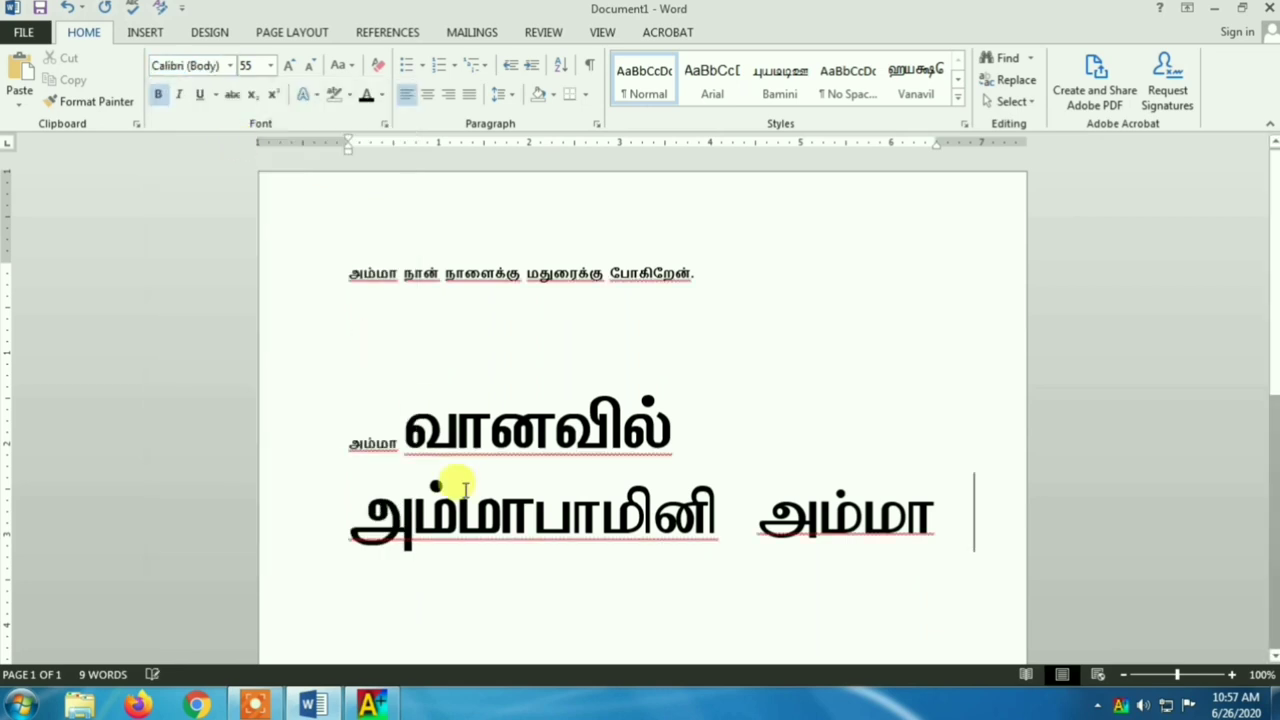
{"action": "left_click", "coordinate": [508, 603]}
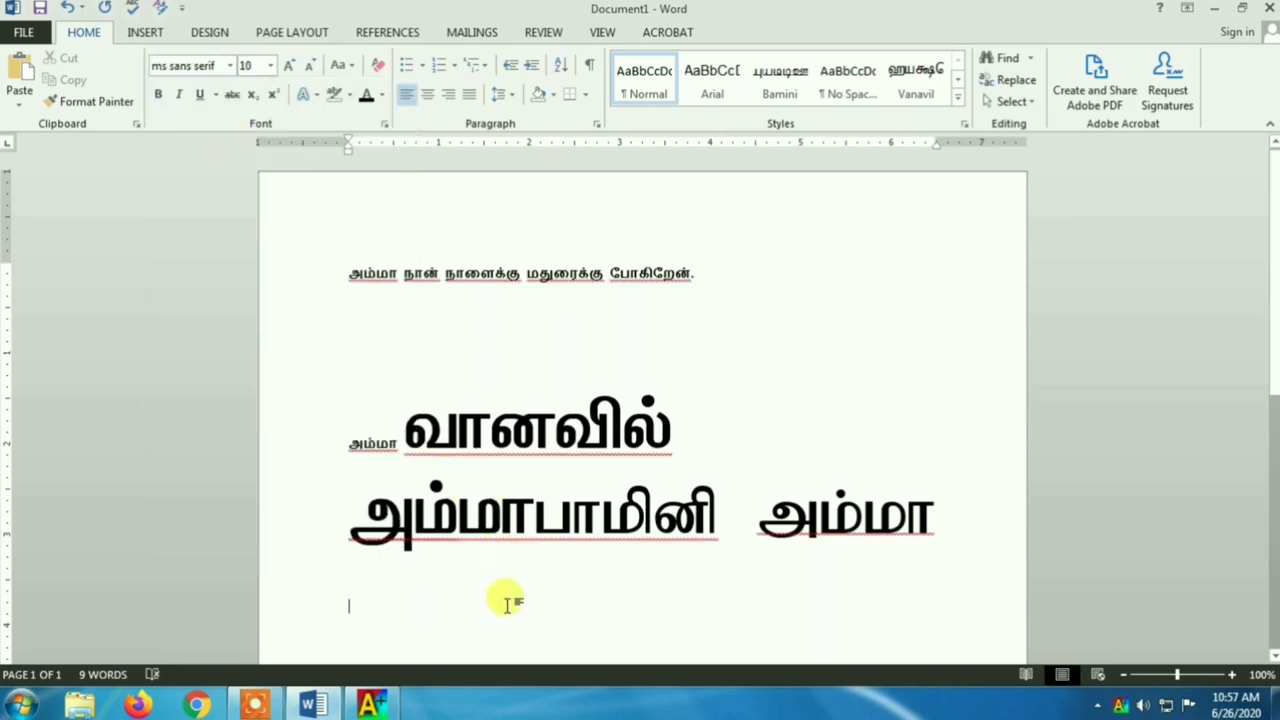
{"action": "type", "text": "Good morning"}
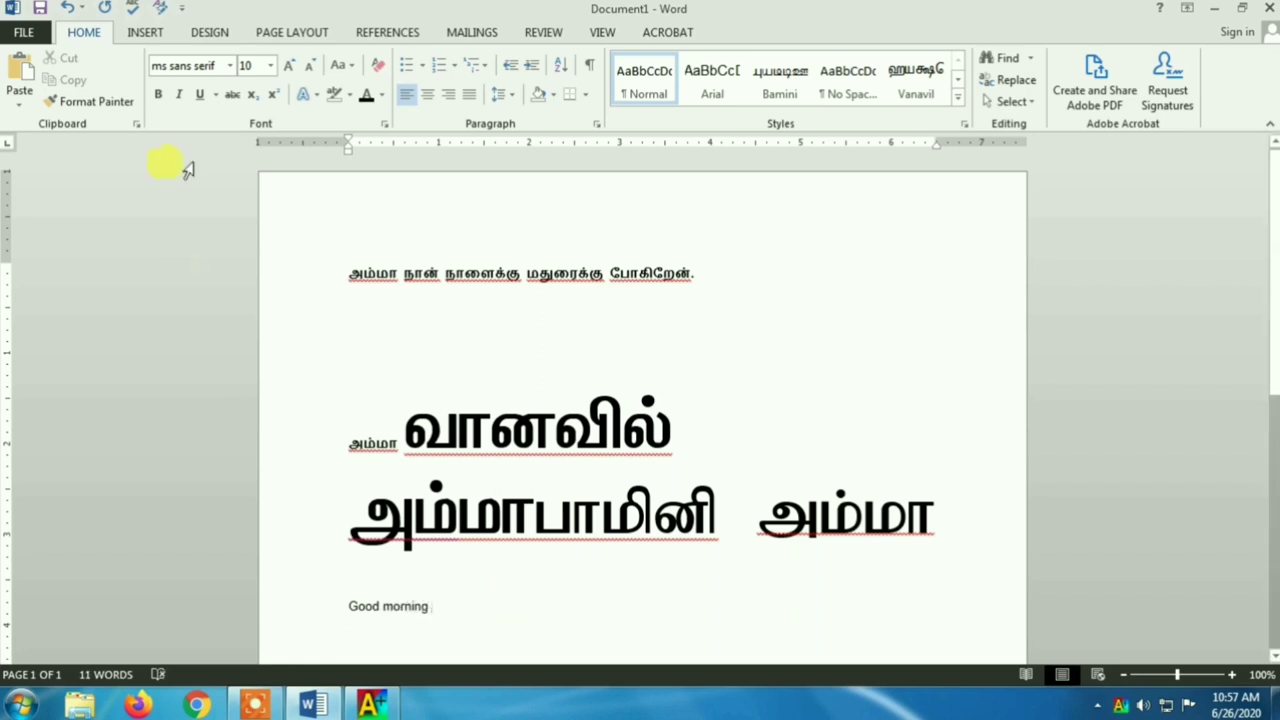
Set the font after Good morning to Bamini and enter அம்மா with the Tamil transliteration on
{"action": "left_click", "coordinate": [217, 65]}
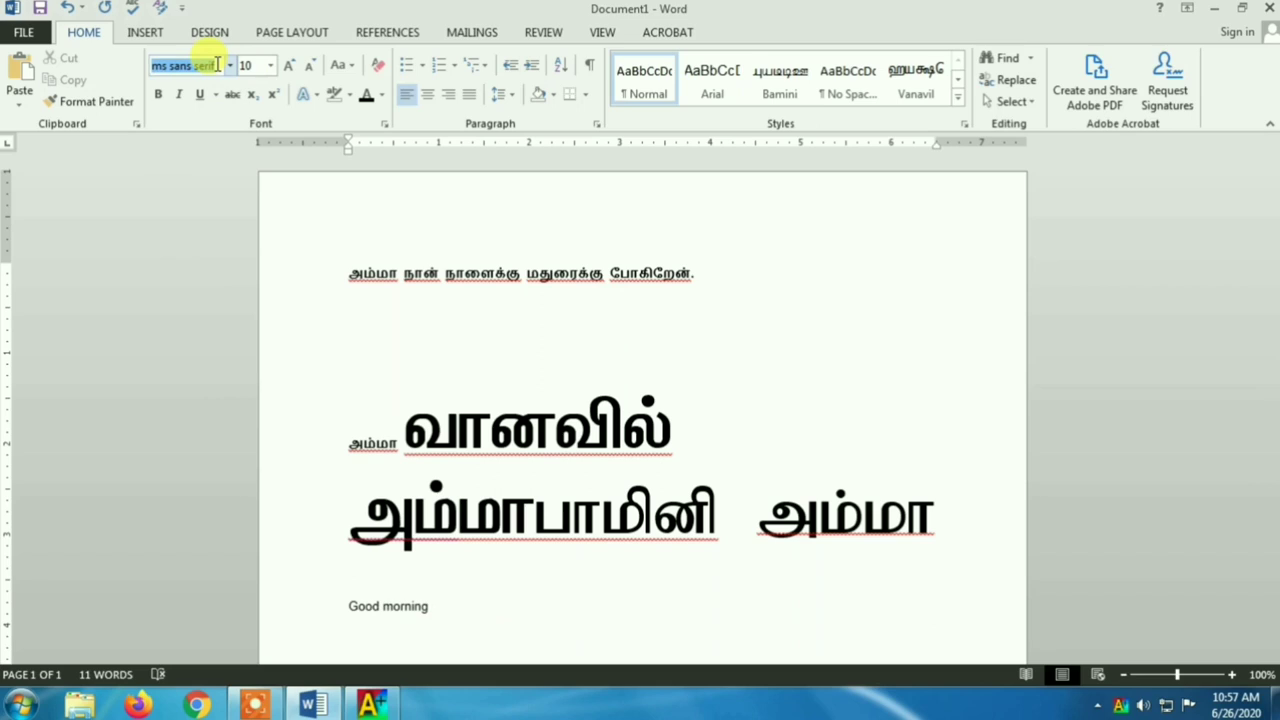
{"action": "type", "text": "Bamini"}
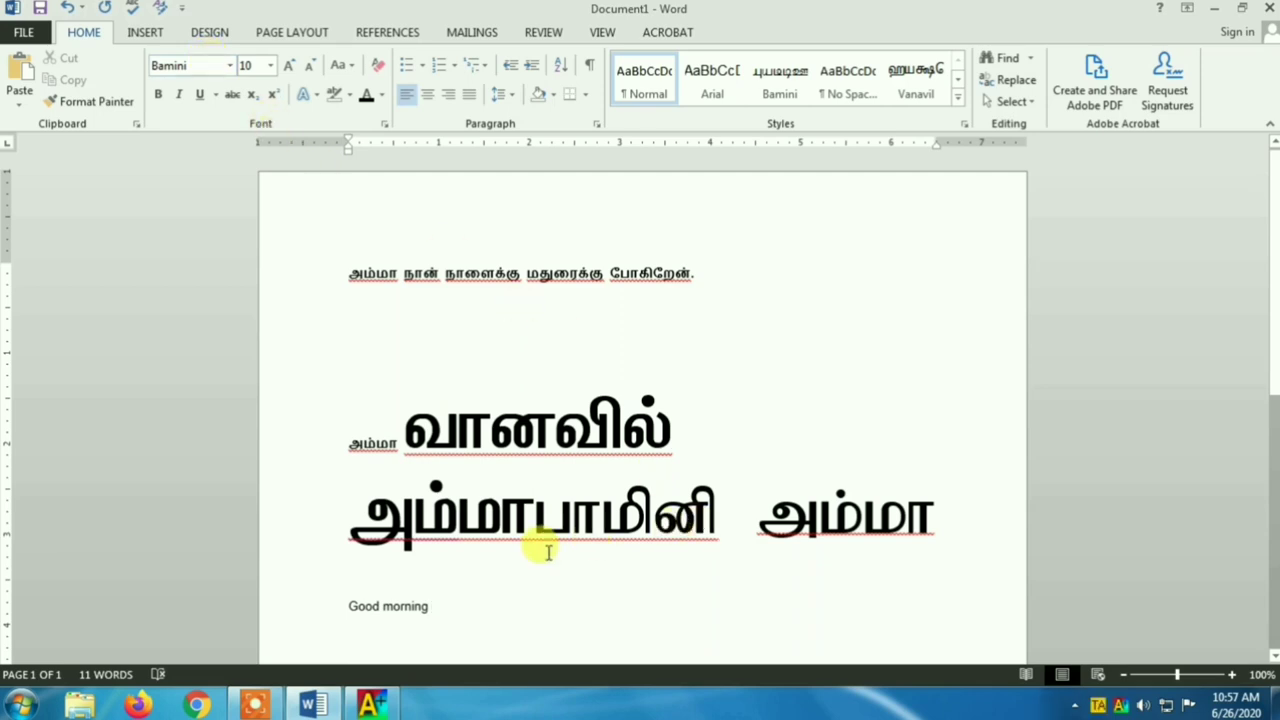
{"action": "type", "text": "அம்மா"}
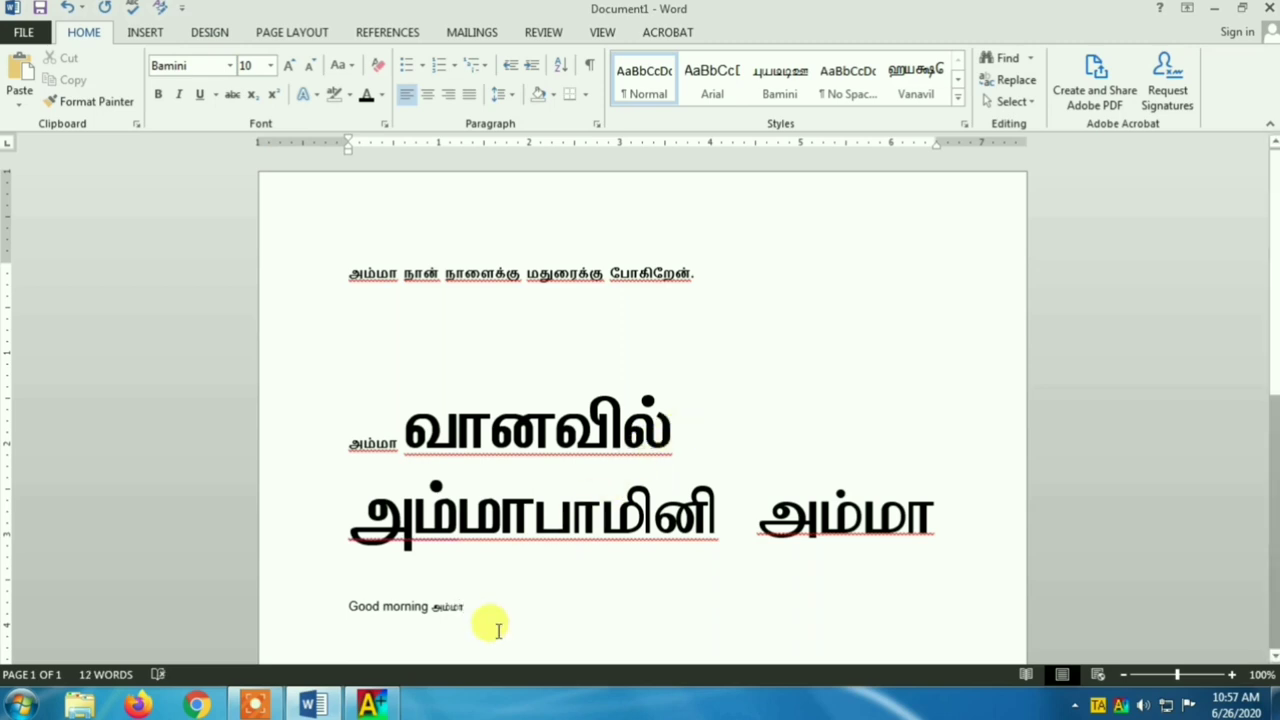
Check the fonts used in the mixed line Good morning அம்மா, and place the insertion point below it
{"action": "left_click_drag", "start_coordinate": [460, 606], "coordinate": [357, 606]}
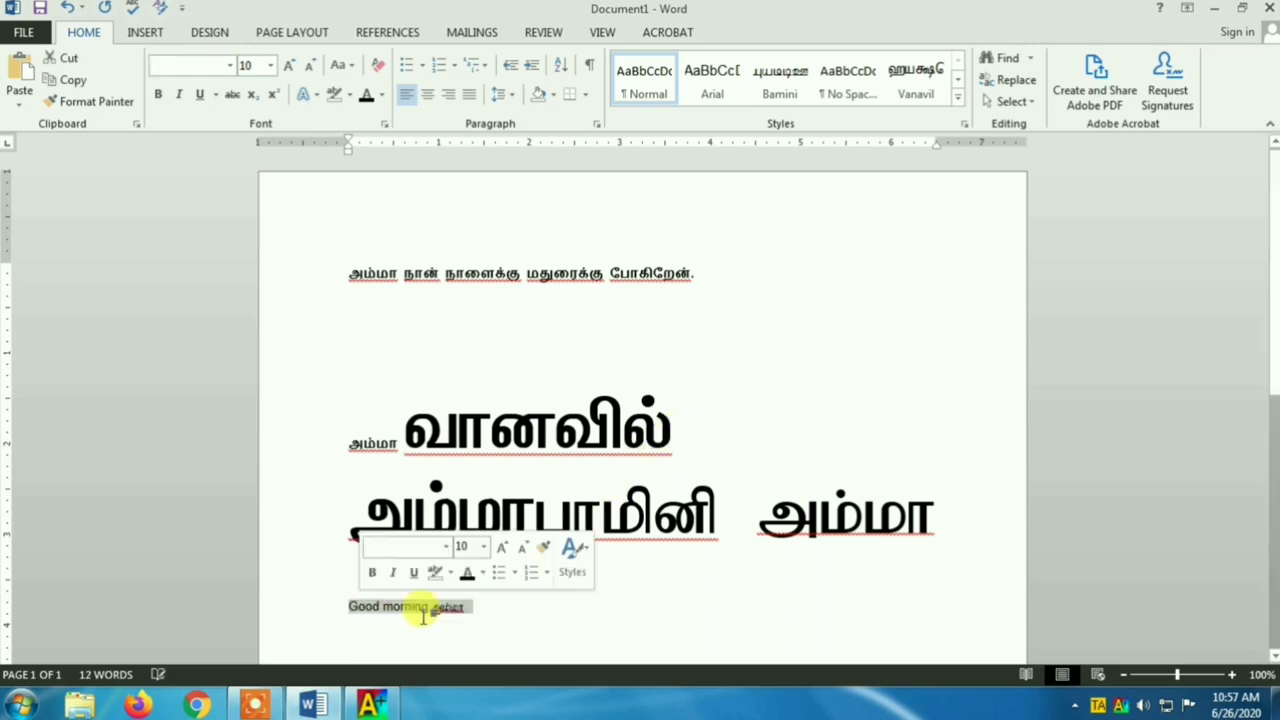
{"action": "left_click", "coordinate": [490, 612]}
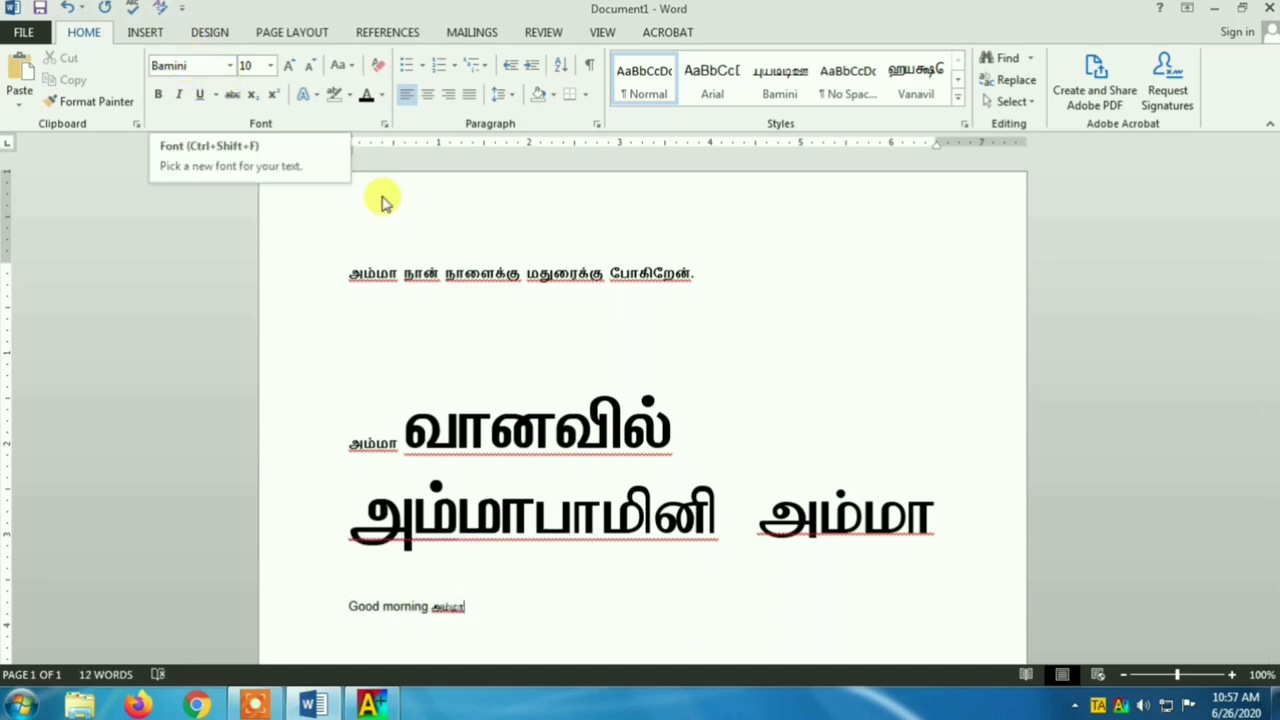
{"action": "left_click", "coordinate": [513, 616]}
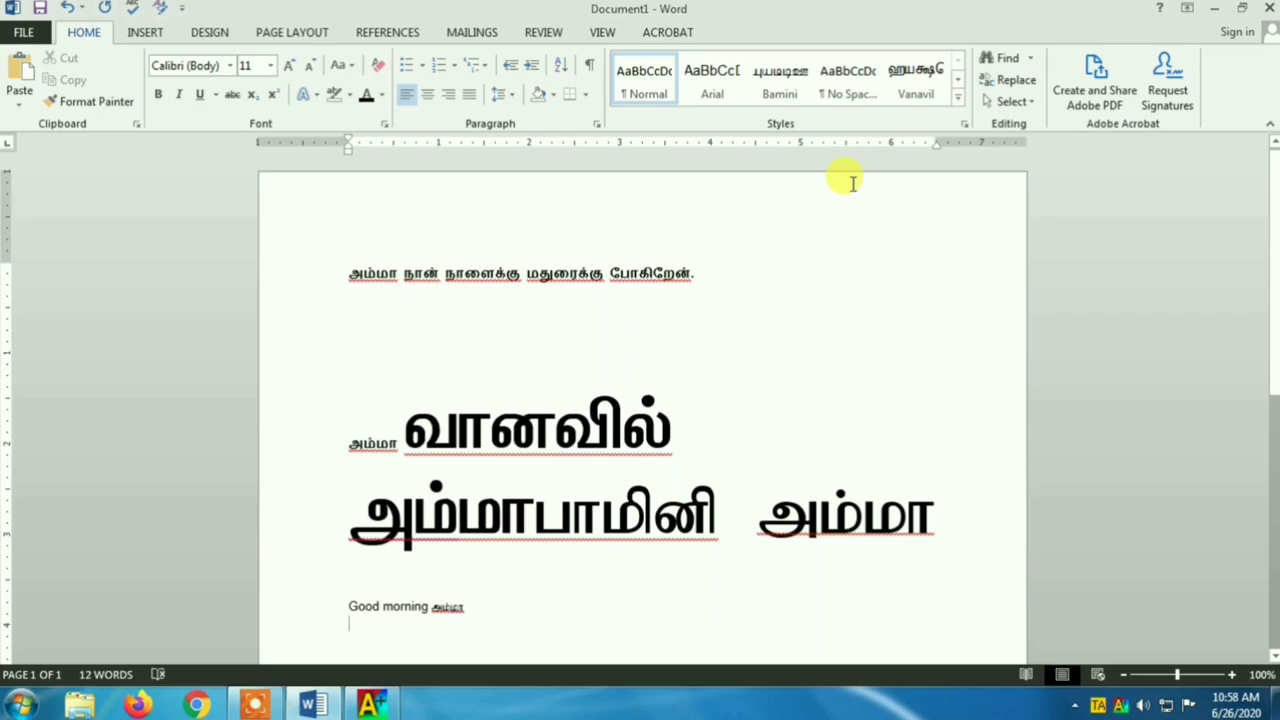
Switch to Azhagi+, choose the Bamini encoding for Tamil, and review the hotkeys set for the language and font combinations
{"action": "key", "text": "alt+Tab"}
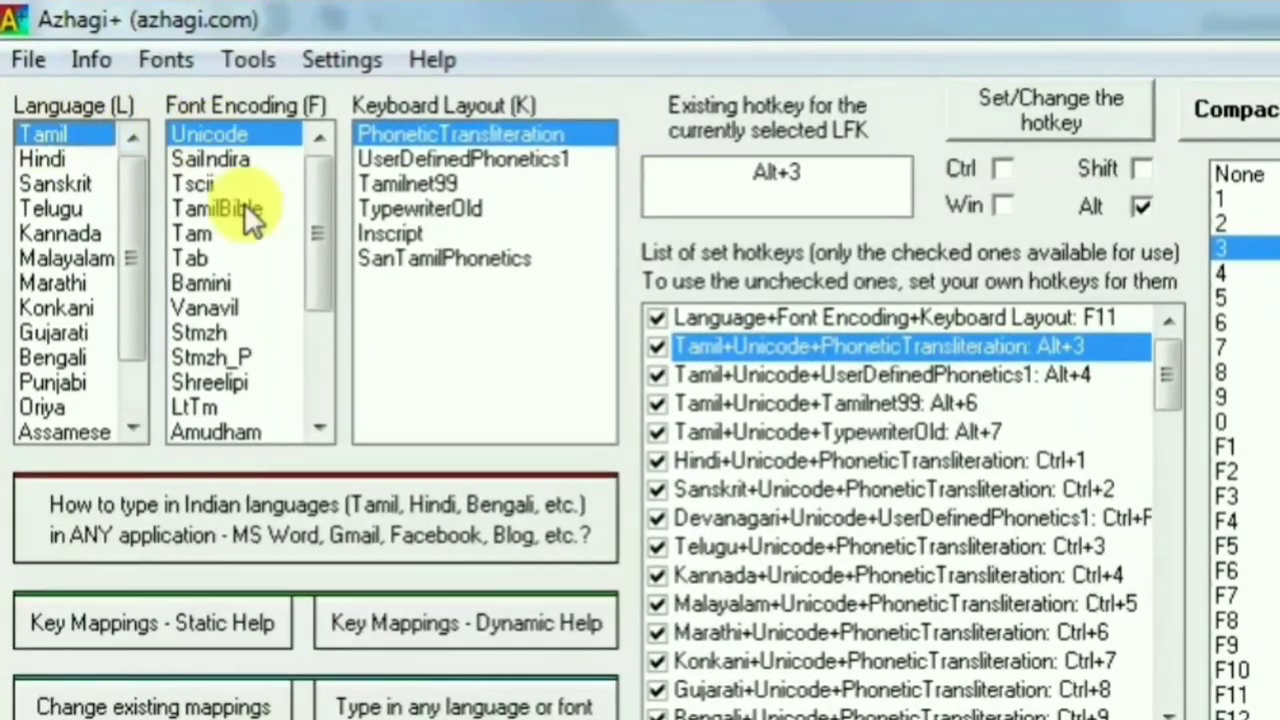
{"action": "left_click", "coordinate": [107, 152]}
{"action": "left_click", "coordinate": [223, 283]}
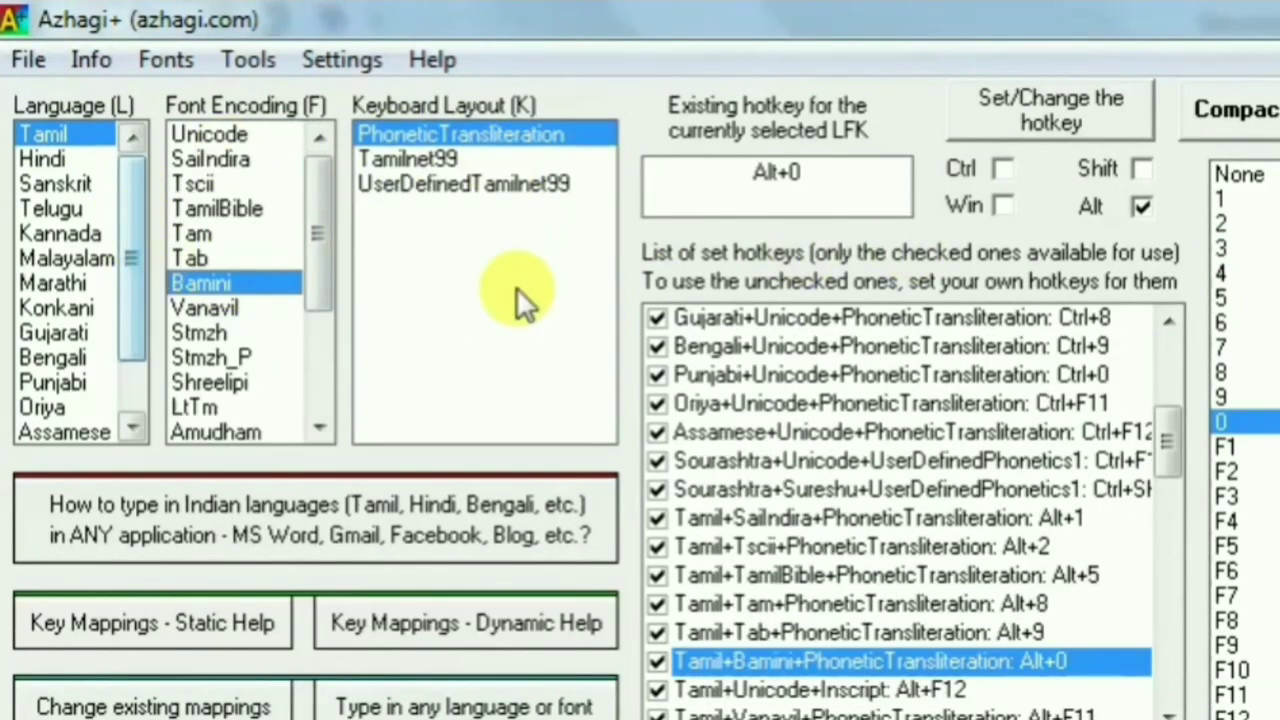
{"action": "left_click_drag", "start_coordinate": [1168, 435], "coordinate": [1162, 322]}
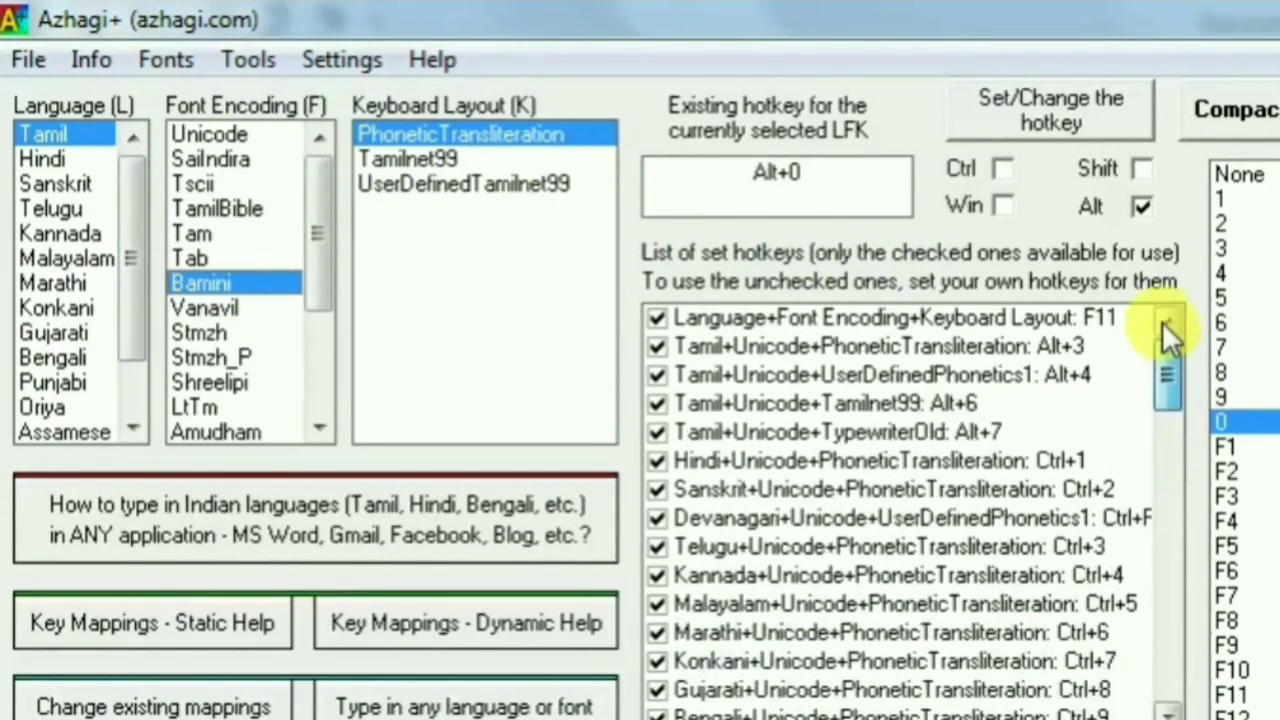
{"action": "left_click", "coordinate": [1057, 314]}
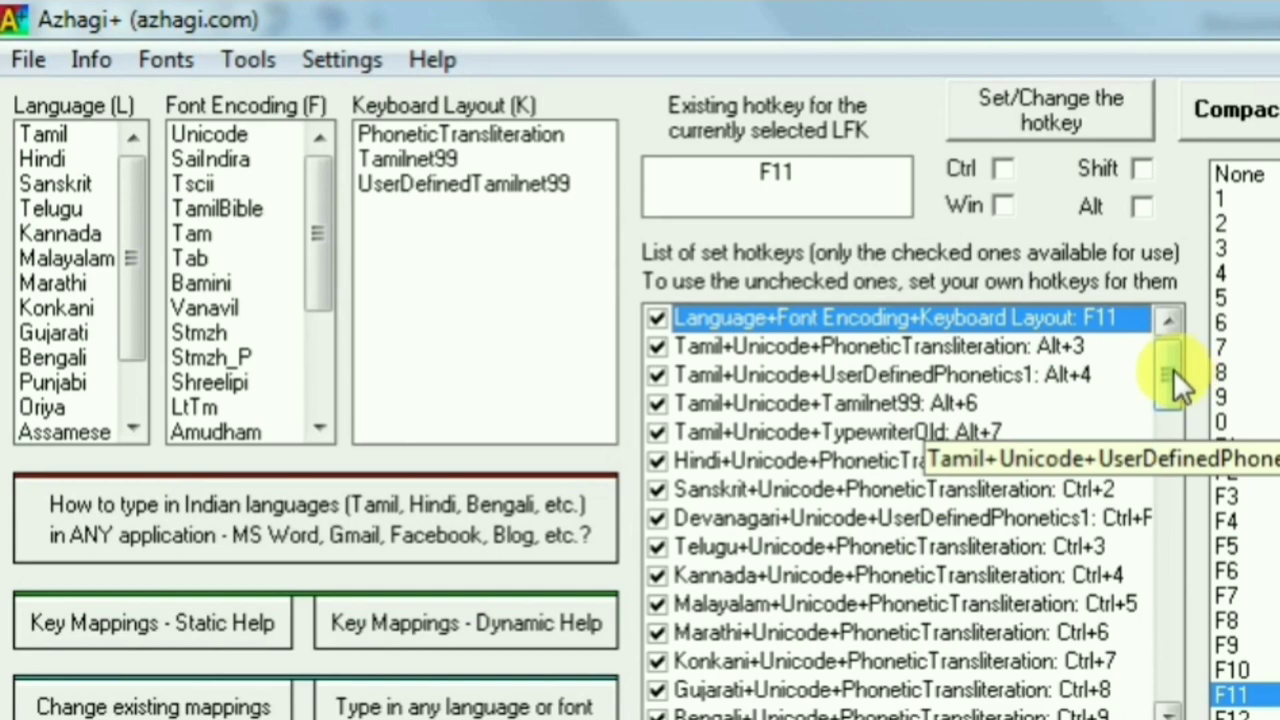
{"action": "left_click_drag", "start_coordinate": [1165, 361], "coordinate": [1158, 444]}
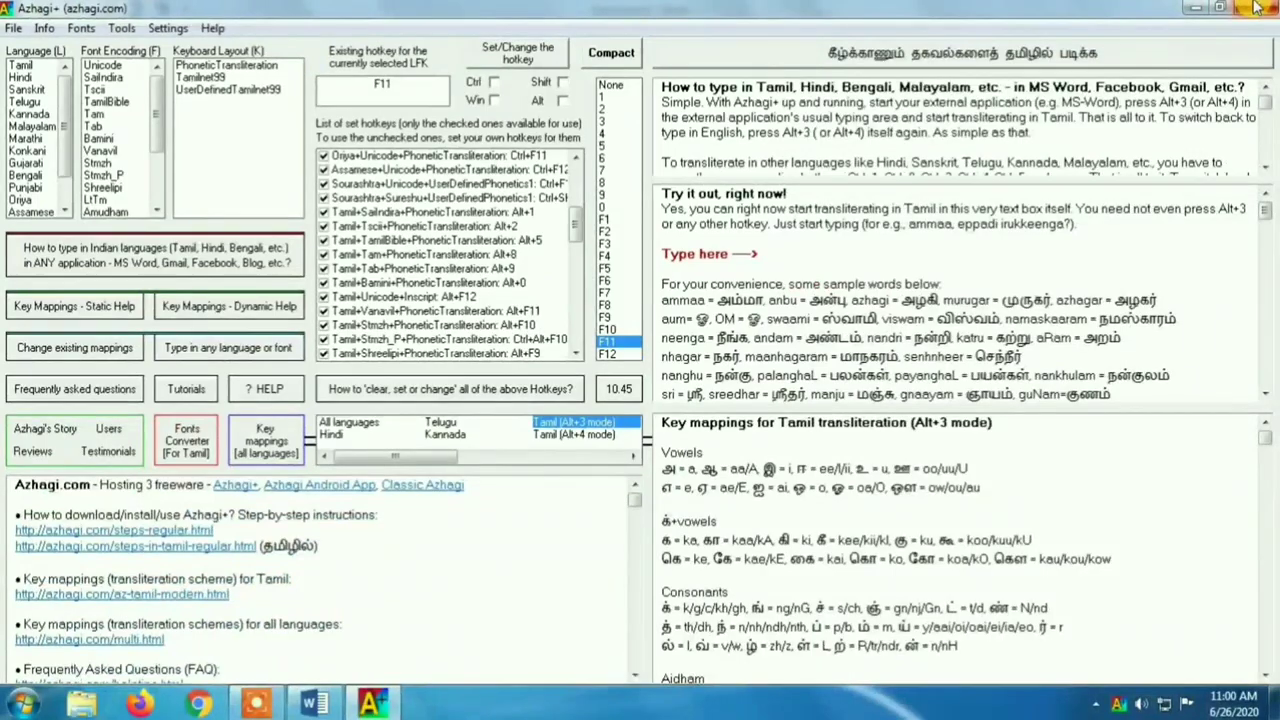
Close the Azhagi+ window and set the font in the blank Word document to the VANAVIL font
{"action": "left_click", "coordinate": [1255, 7]}
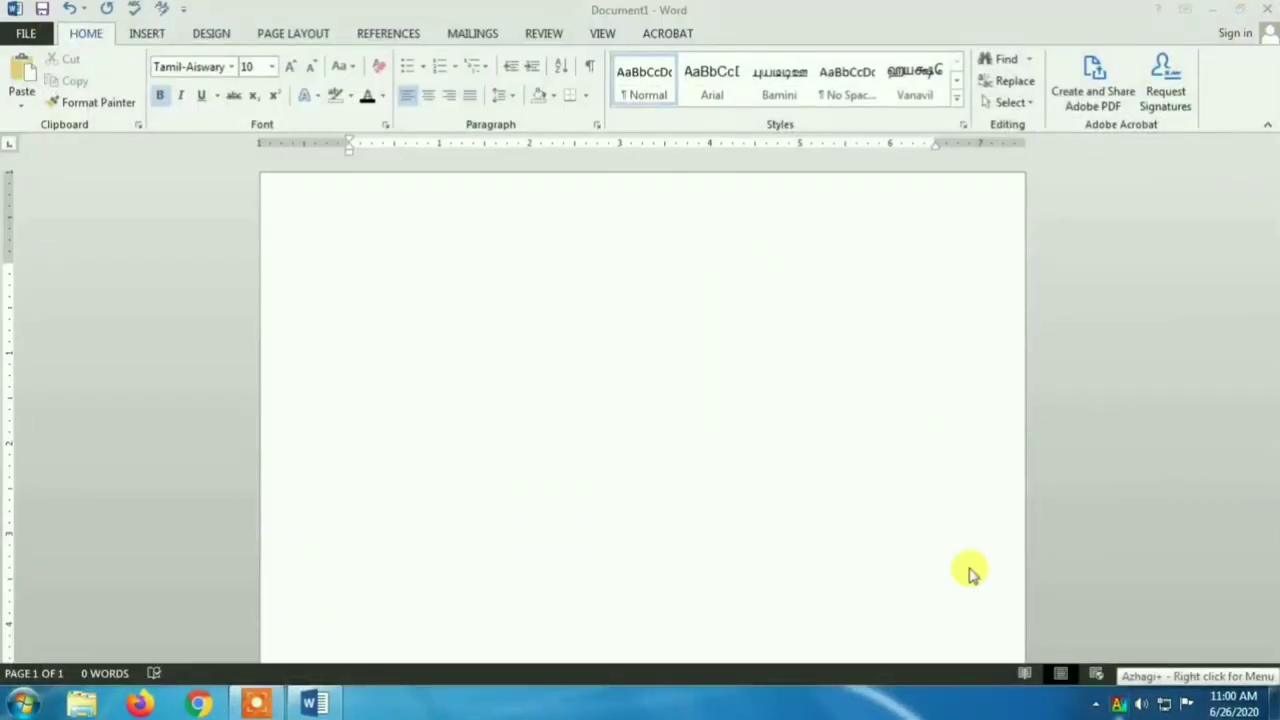
{"action": "left_click", "coordinate": [212, 68]}
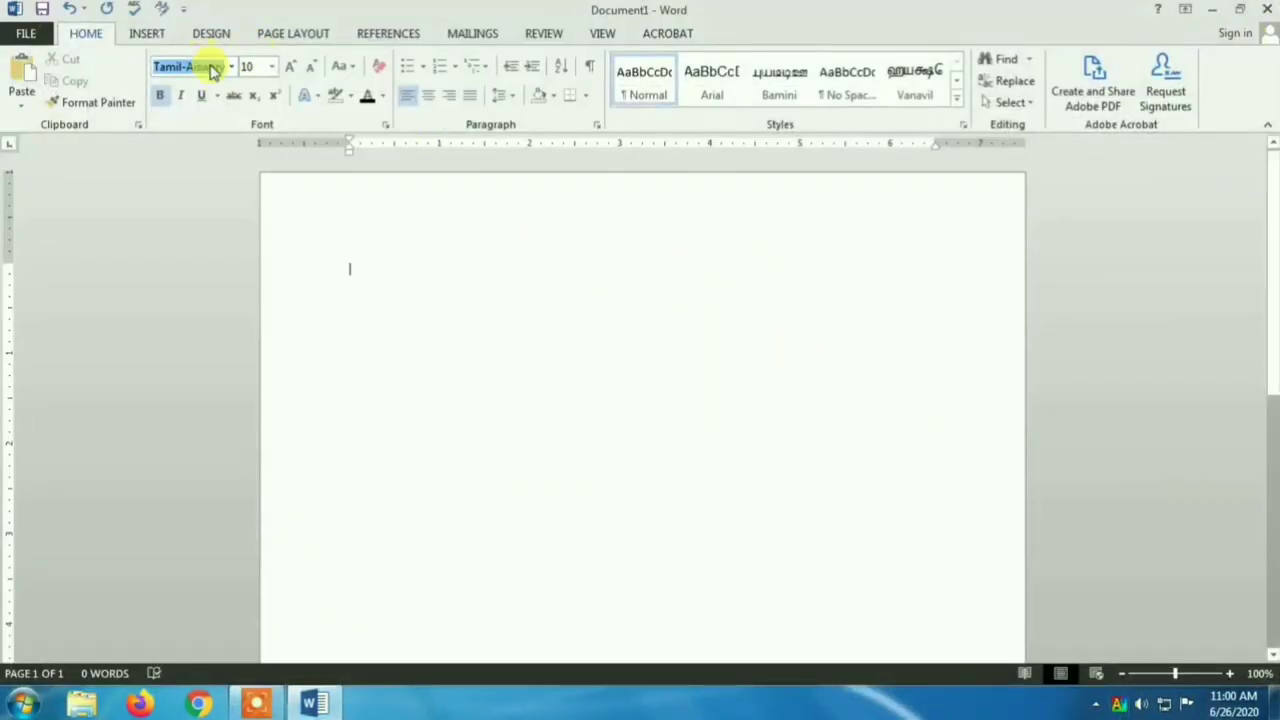
{"action": "type", "text": "VANAVIL-Avvi"}
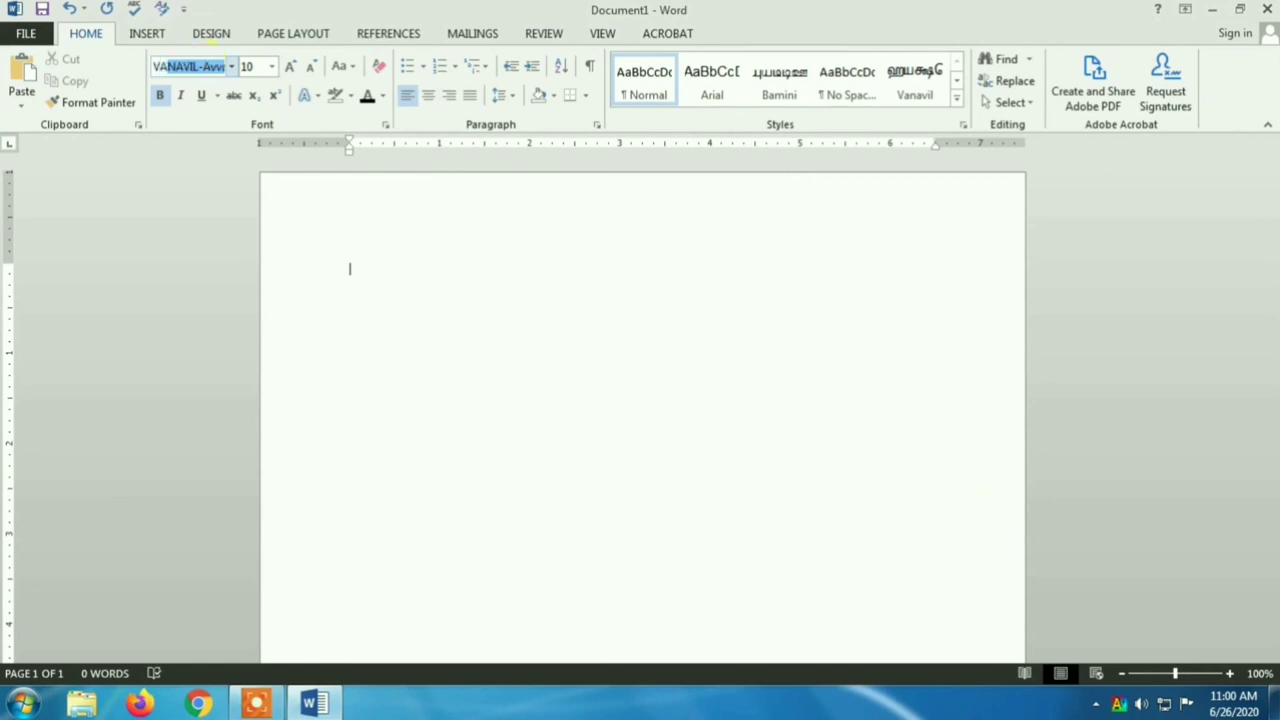
{"action": "key", "text": "Return"}
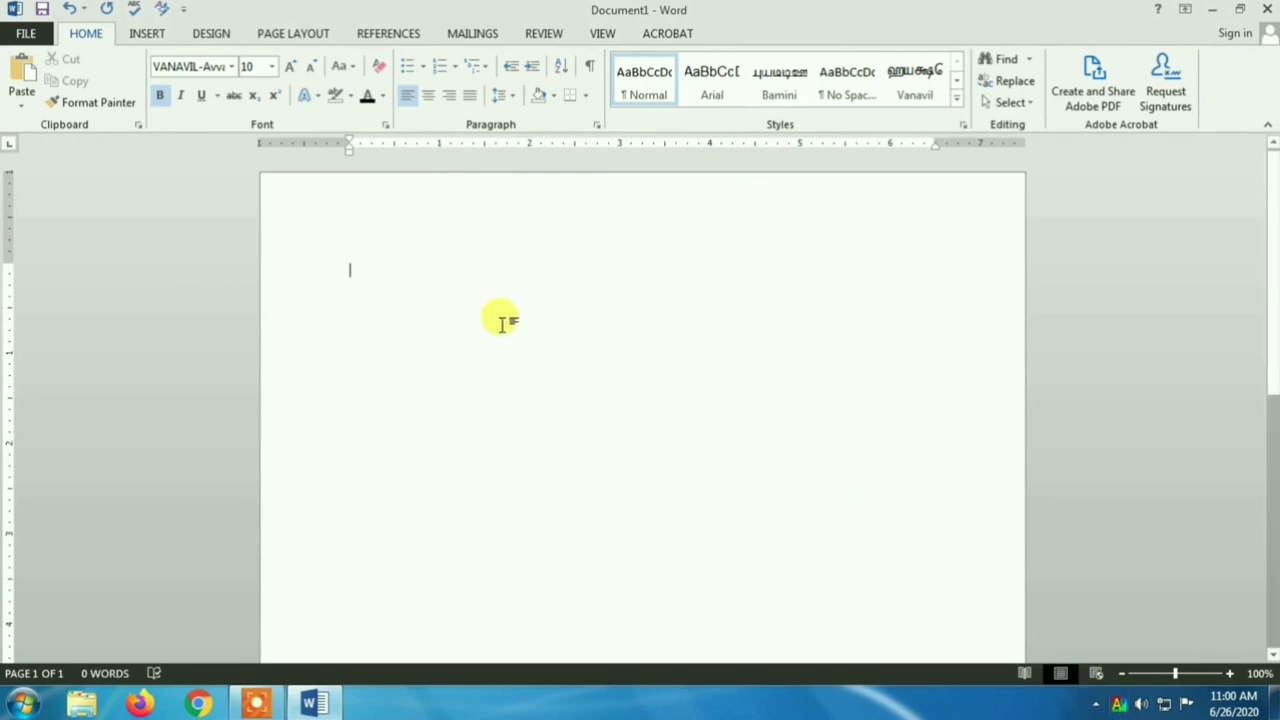
Turn on the Vanavil Tamil transliteration and enter வானவில் on the first line of the blank document
{"action": "key", "text": "alt"}
{"action": "key", "text": "alt+shift"}
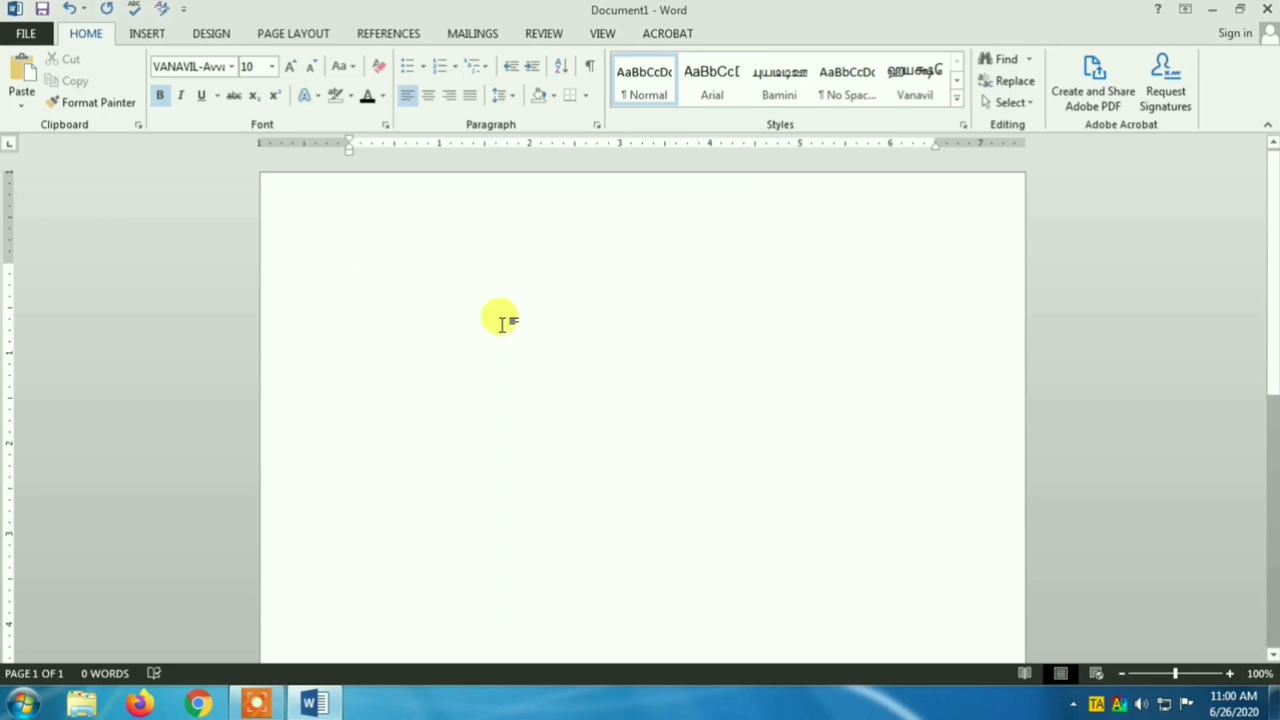
{"action": "key", "text": "alt+F11"}
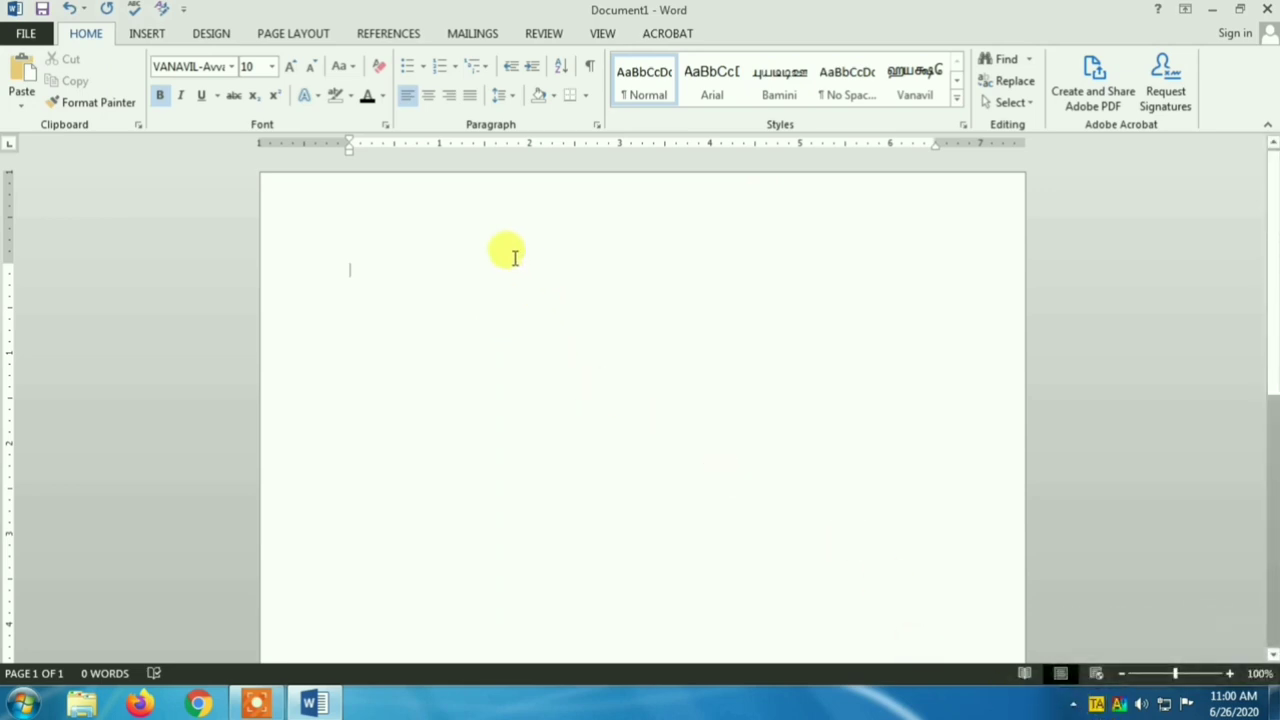
{"action": "type", "text": "வணக்கம்"}
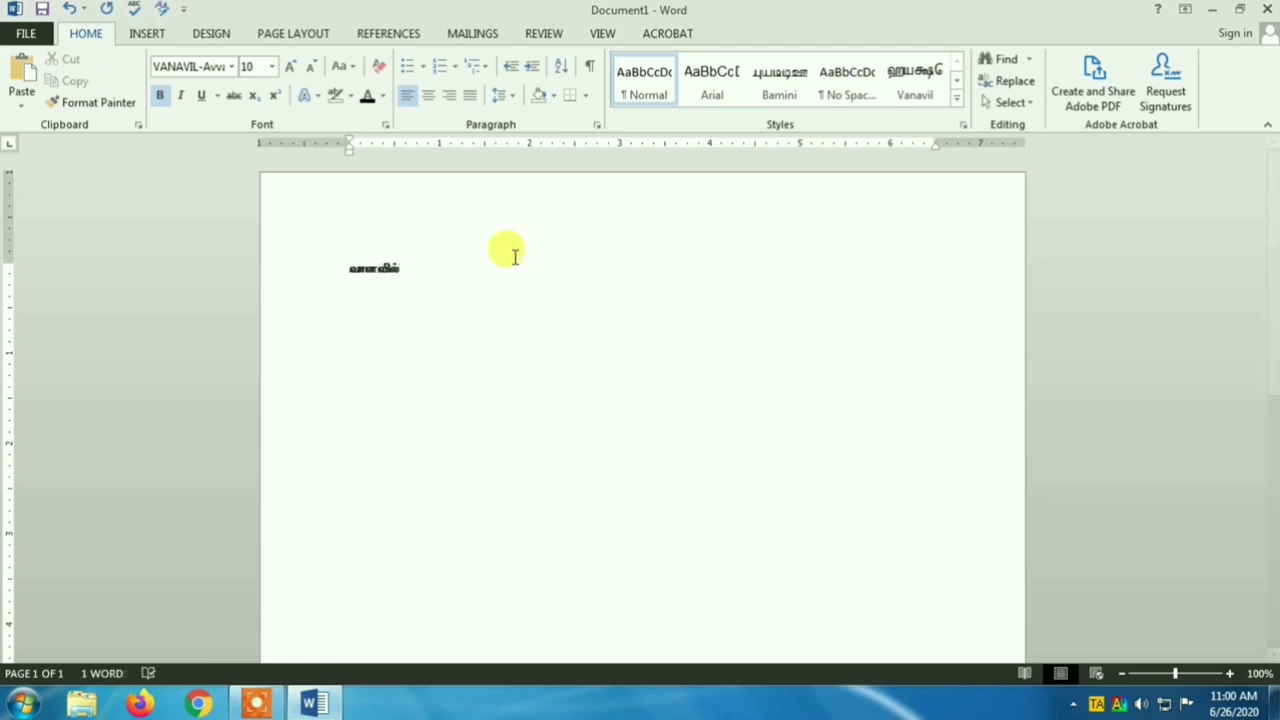
Enlarge the word வானவில் on the first line to 72 pt and deselect it
{"action": "left_click", "coordinate": [305, 264]}
{"action": "key", "text": "ctrl+bracketright"}
{"action": "key", "text": "ctrl+bracketright"}
{"action": "key", "text": "ctrl+bracketright"}
{"action": "key", "text": "ctrl+bracketright"}
{"action": "key", "text": "ctrl+bracketright"}
{"action": "key", "text": "ctrl+bracketright"}
{"action": "key", "text": "ctrl+bracketright"}
{"action": "key", "text": "ctrl+bracketright"}
{"action": "key", "text": "ctrl+bracketright"}
{"action": "key", "text": "ctrl+bracketright"}
{"action": "key", "text": "ctrl+bracketright"}
{"action": "key", "text": "ctrl+bracketright"}
{"action": "key", "text": "ctrl+bracketright"}
{"action": "key", "text": "ctrl+bracketright"}
{"action": "key", "text": "ctrl+bracketright"}
{"action": "key", "text": "ctrl+bracketright"}
{"action": "key", "text": "ctrl+bracketright"}
{"action": "key", "text": "ctrl+bracketright"}
{"action": "key", "text": "ctrl+bracketright"}
{"action": "key", "text": "ctrl+bracketright"}
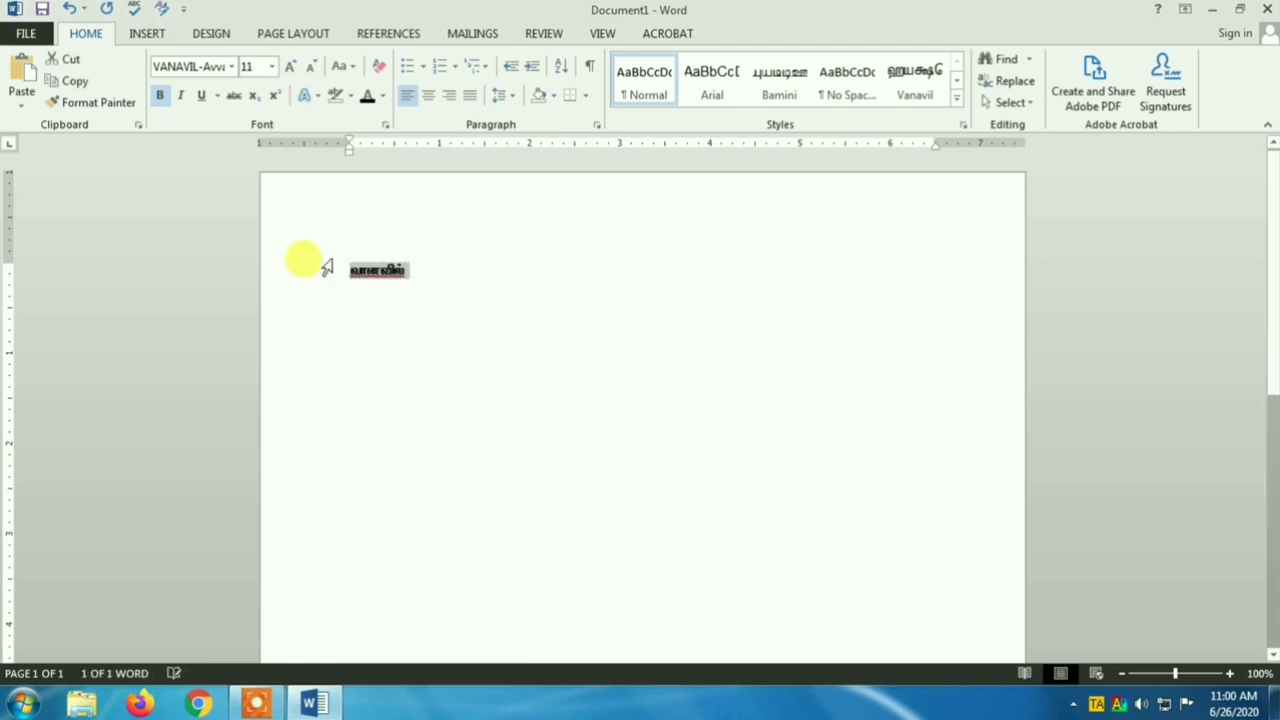
{"action": "key", "text": "ctrl+bracketright"}
{"action": "key", "text": "ctrl+bracketright"}
{"action": "key", "text": "ctrl+bracketright"}
{"action": "key", "text": "ctrl+bracketright"}
{"action": "key", "text": "ctrl+bracketright"}
{"action": "key", "text": "ctrl+bracketright"}
{"action": "key", "text": "ctrl+bracketright"}
{"action": "key", "text": "ctrl+bracketright"}
{"action": "key", "text": "ctrl+bracketright"}
{"action": "key", "text": "ctrl+bracketright"}
{"action": "key", "text": "ctrl+bracketright"}
{"action": "key", "text": "ctrl+bracketright"}
{"action": "key", "text": "ctrl+bracketright"}
{"action": "key", "text": "ctrl+bracketright"}
{"action": "key", "text": "ctrl+bracketright"}
{"action": "key", "text": "ctrl+bracketright"}
{"action": "key", "text": "ctrl+bracketright"}
{"action": "key", "text": "ctrl+bracketright"}
{"action": "key", "text": "ctrl+bracketright"}
{"action": "key", "text": "ctrl+bracketright"}
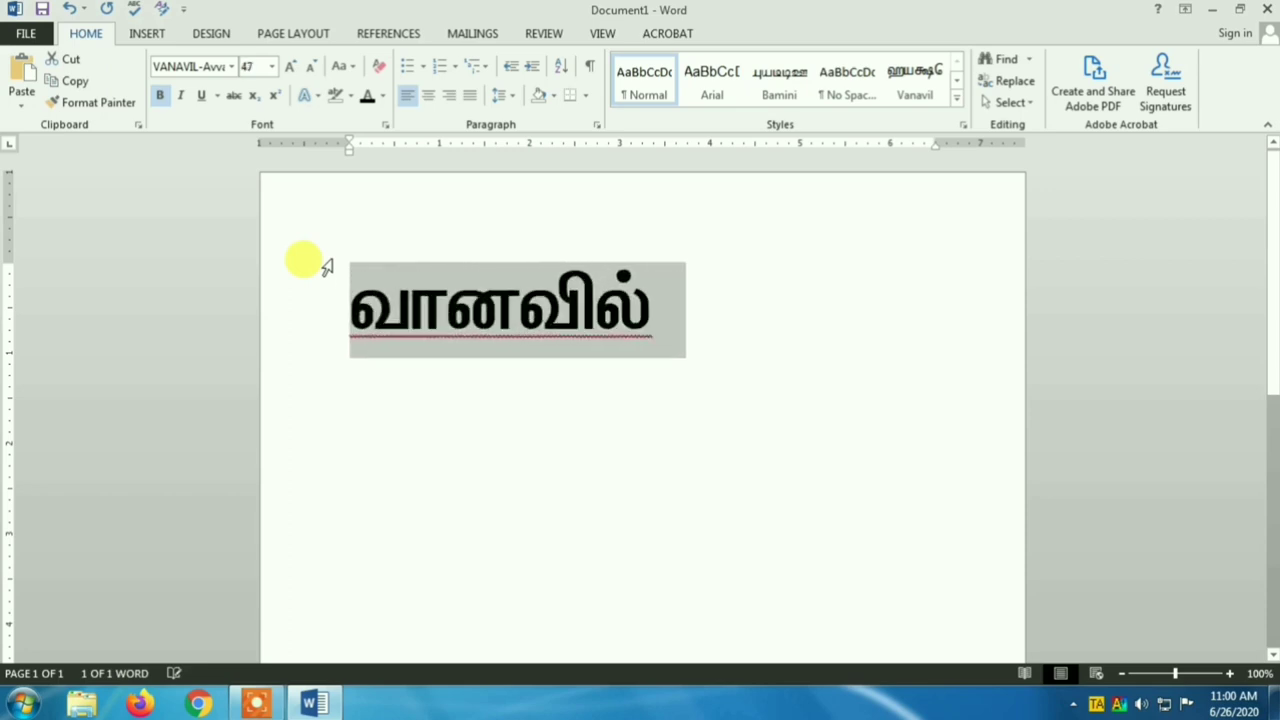
{"action": "left_click", "coordinate": [765, 325]}
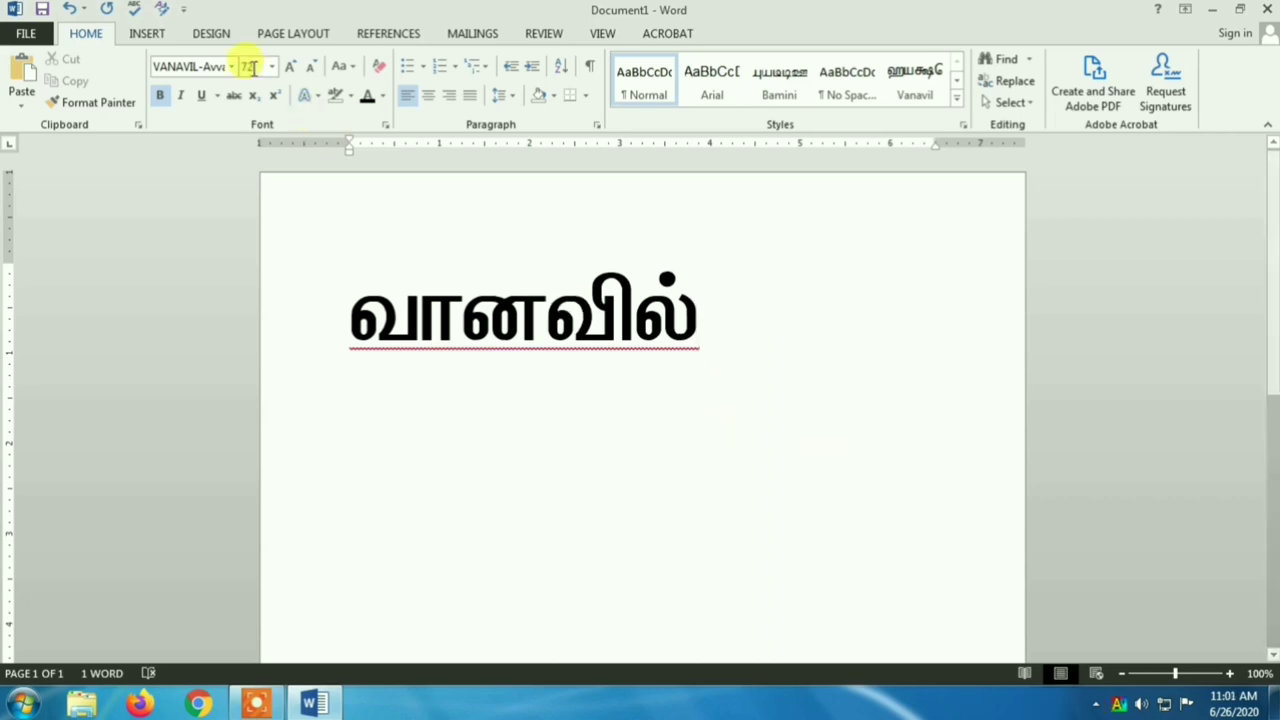
Set the font at the end of the வானவில் line to Bamini
{"action": "left_click", "coordinate": [218, 64]}
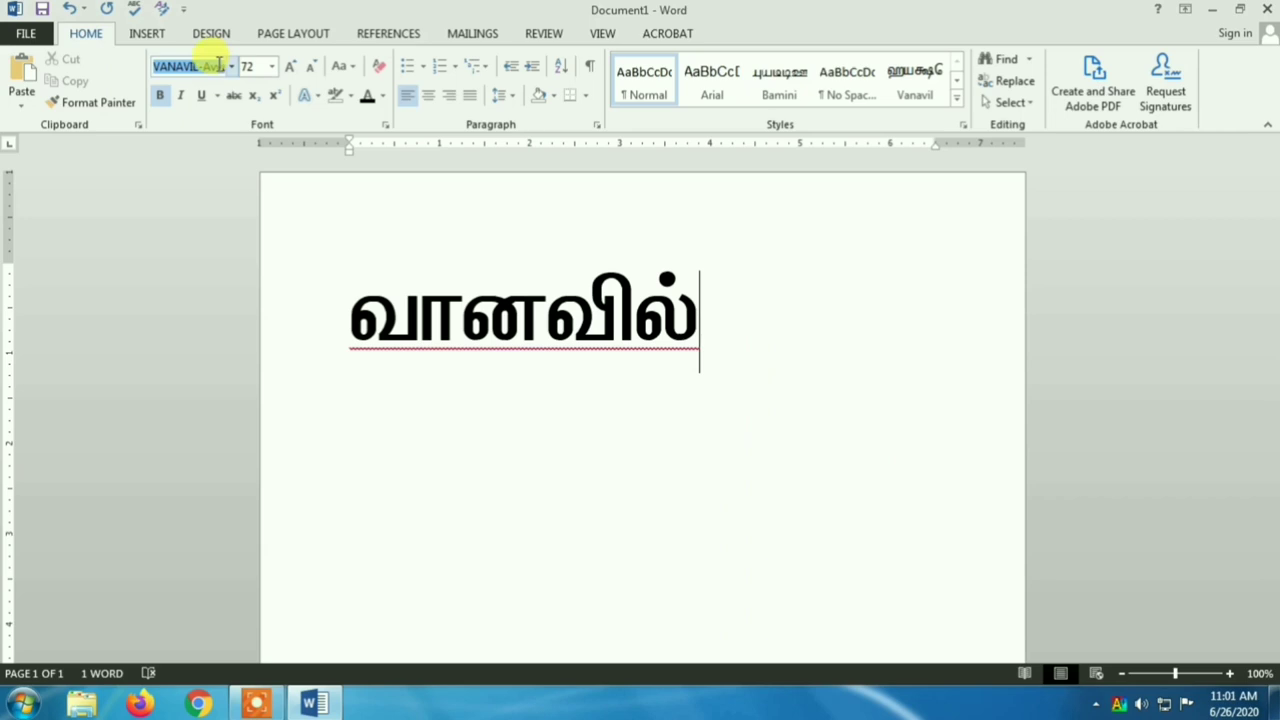
{"action": "type", "text": "Bamini"}
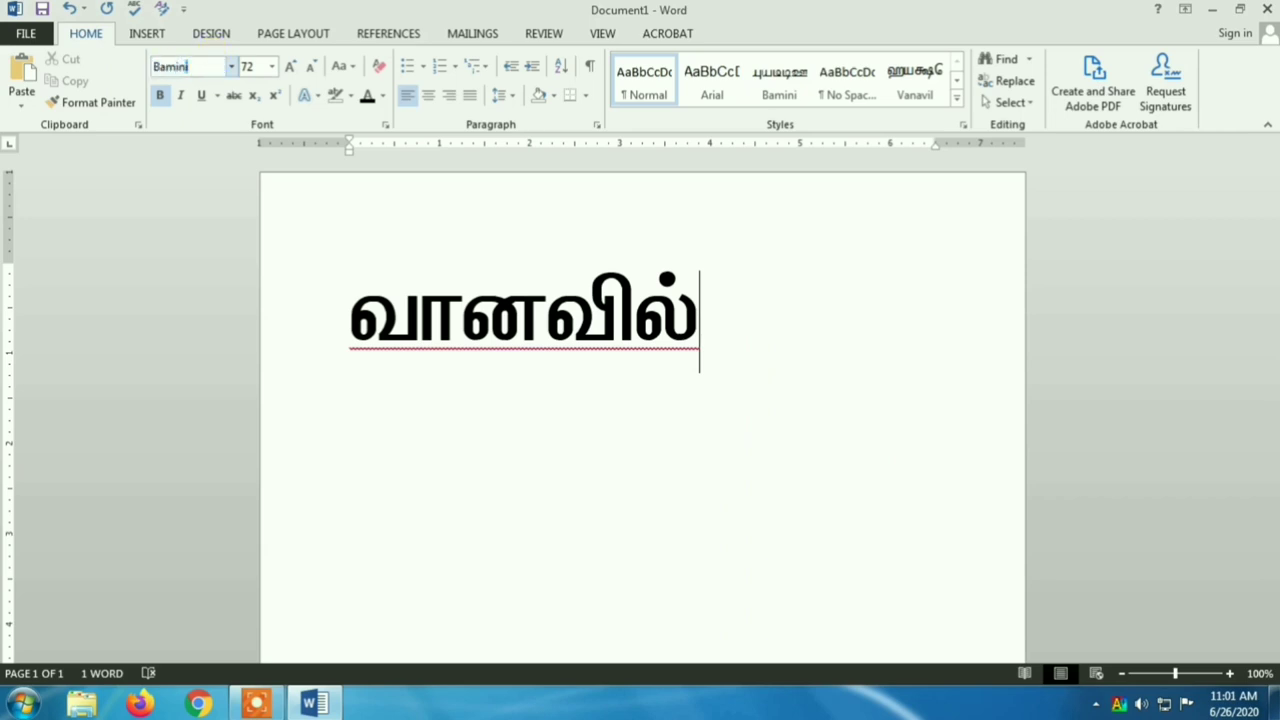
{"action": "key", "text": "Return"}
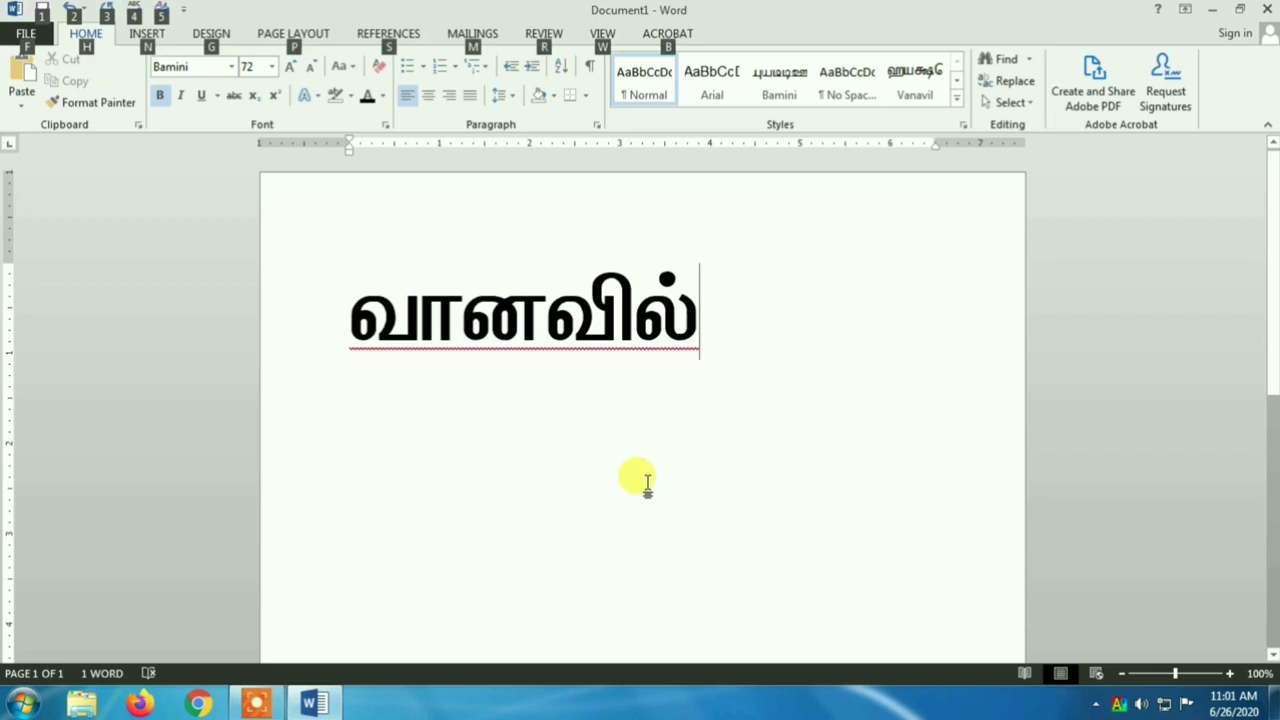
Turn on the Bamini Tamil transliteration and enter பாமினி two lines below வானவில்
{"action": "key", "text": "alt"}
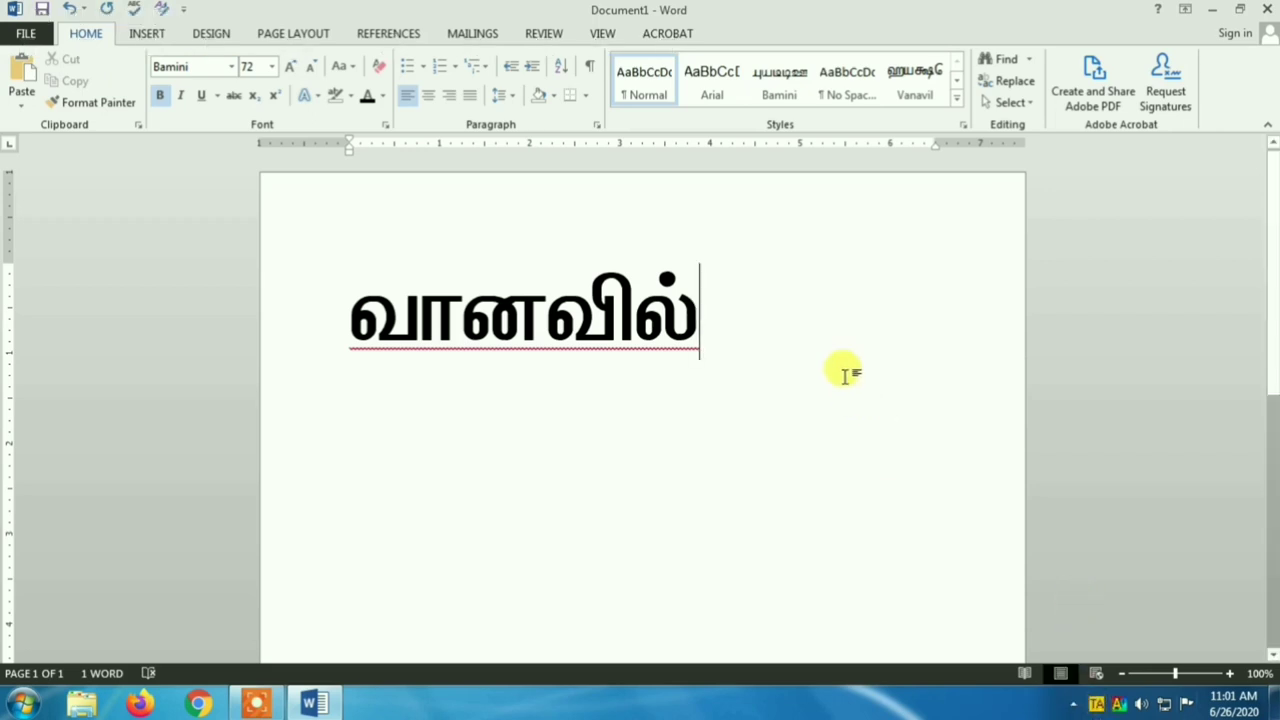
{"action": "key", "text": "Return"}
{"action": "key", "text": "Return"}
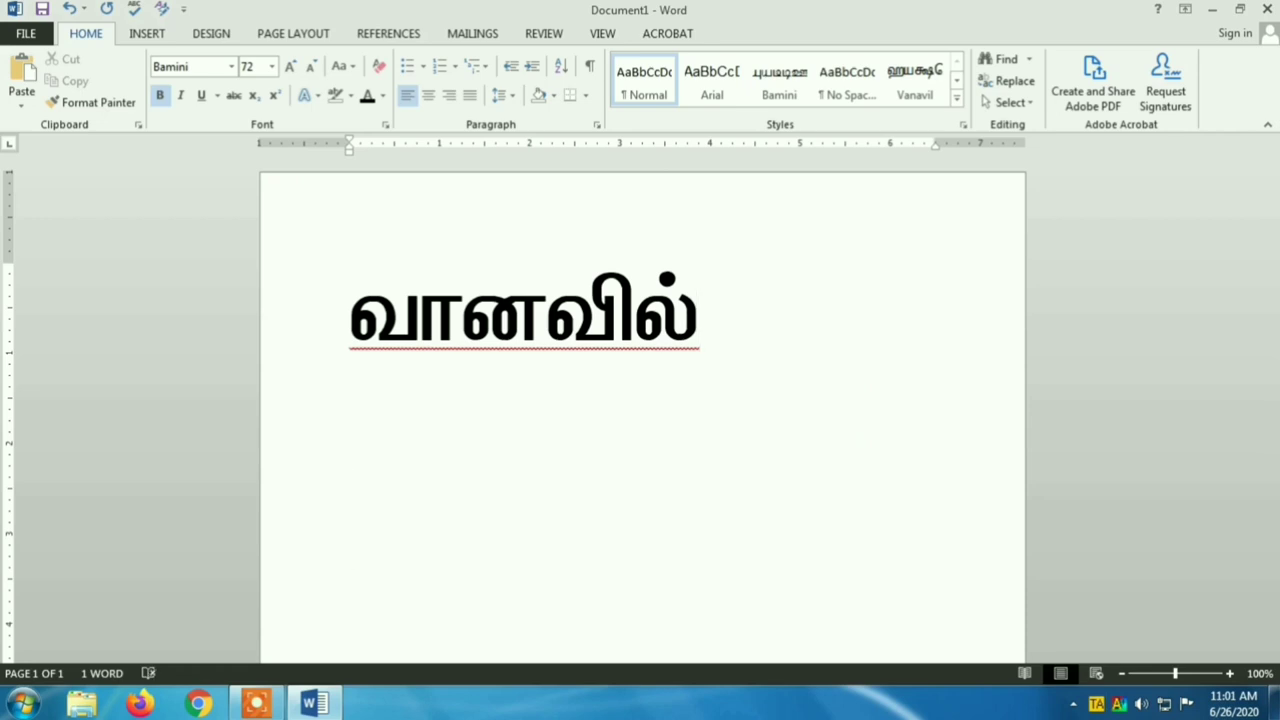
{"action": "type", "text": "பாமினி"}
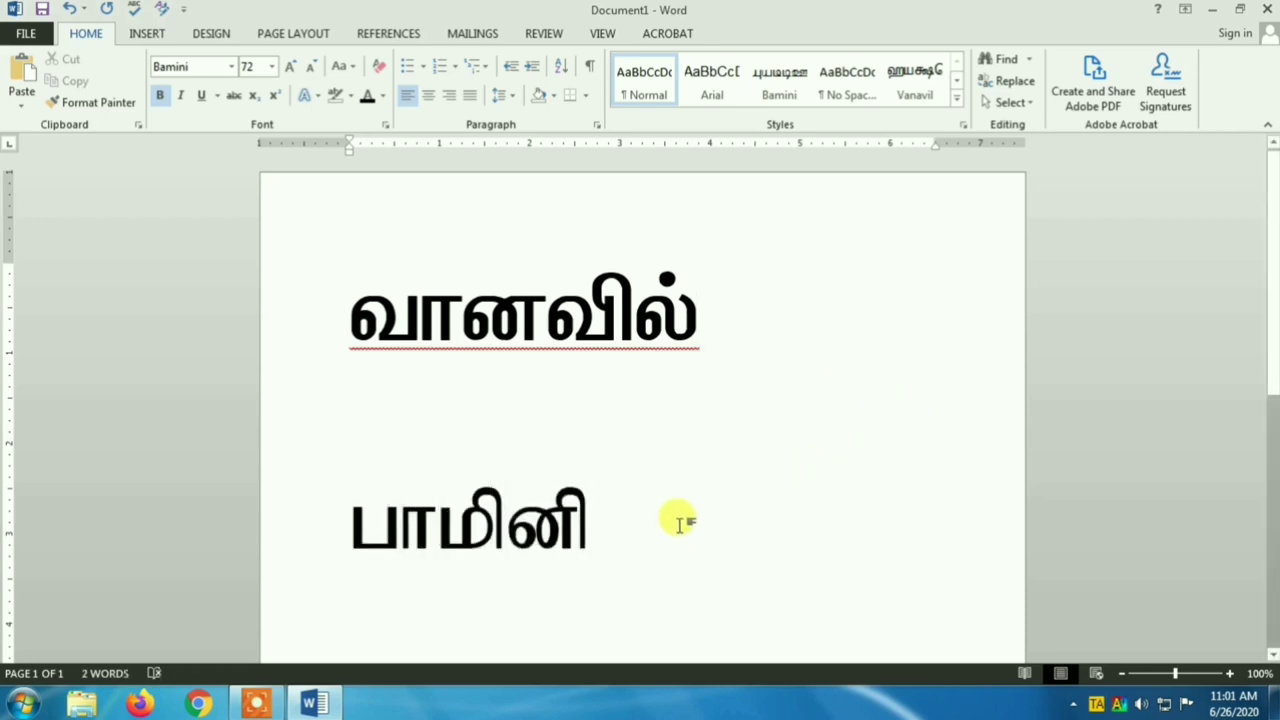
Switch to Azhagi+ and examine the start of the list of set hotkeys
{"action": "left_click", "coordinate": [1122, 706]}
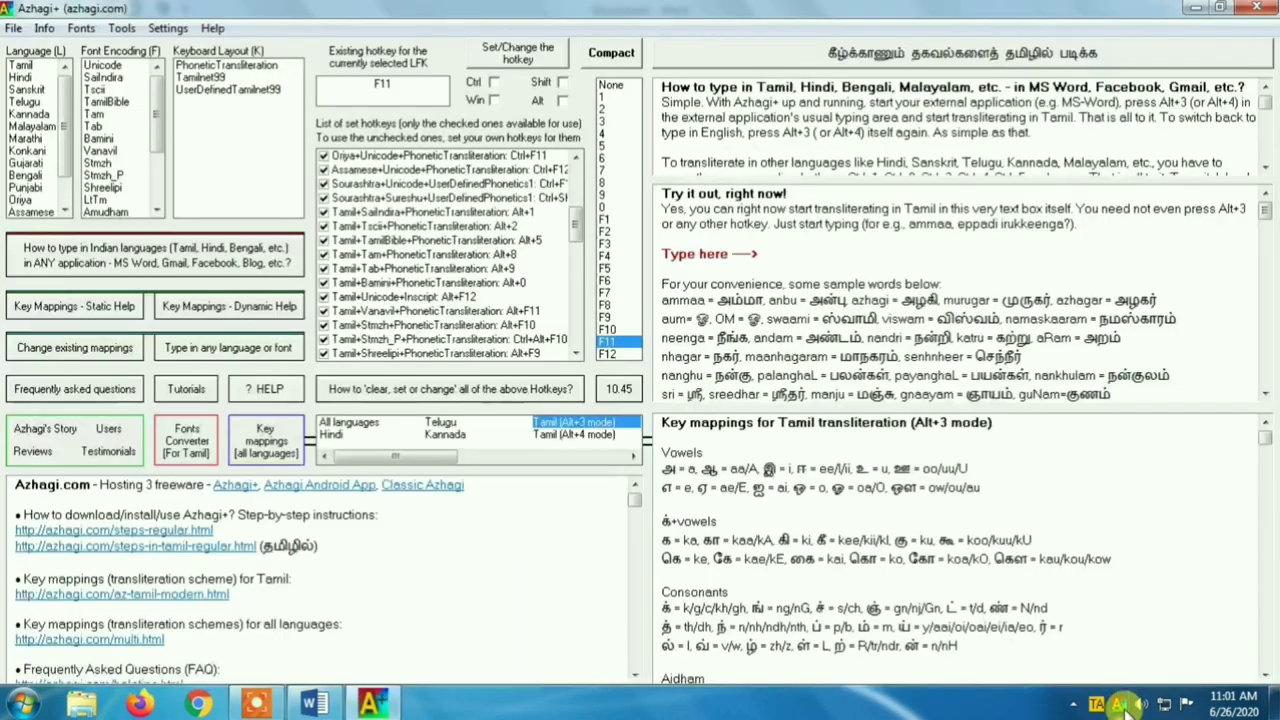
{"action": "scroll", "coordinate": [580, 172], "scroll_direction": "up", "scroll_amount": 1}
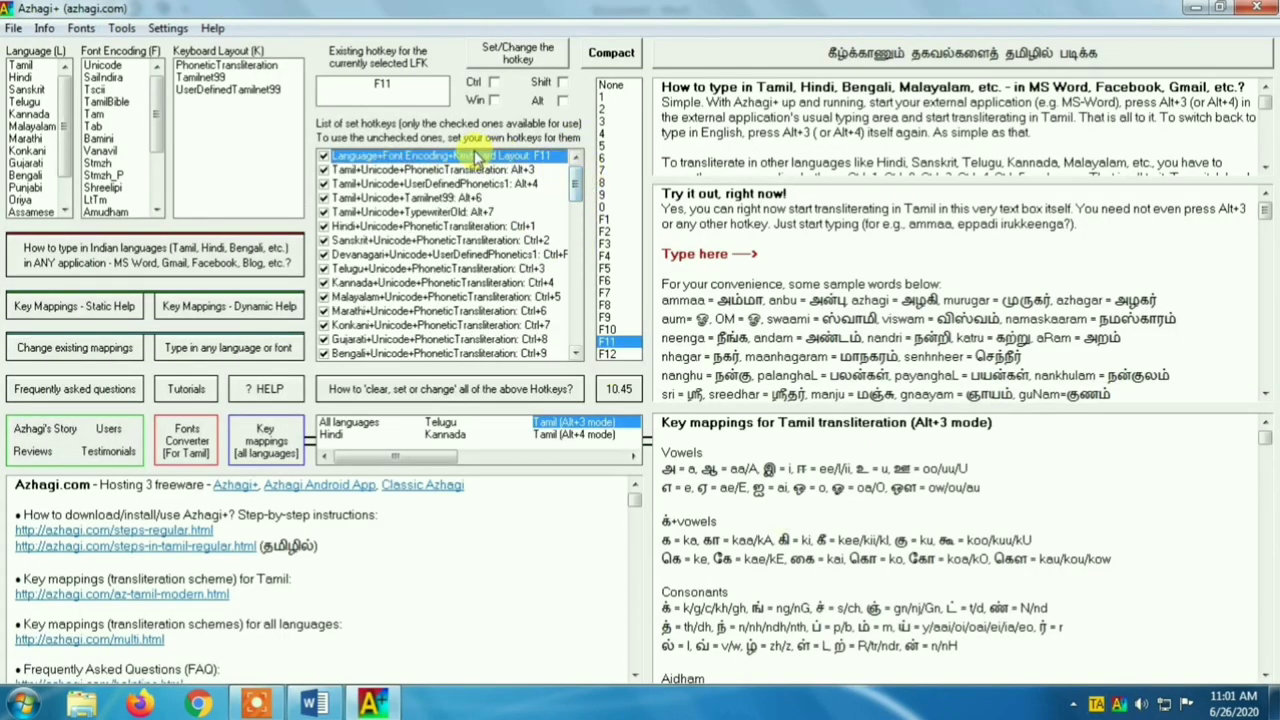